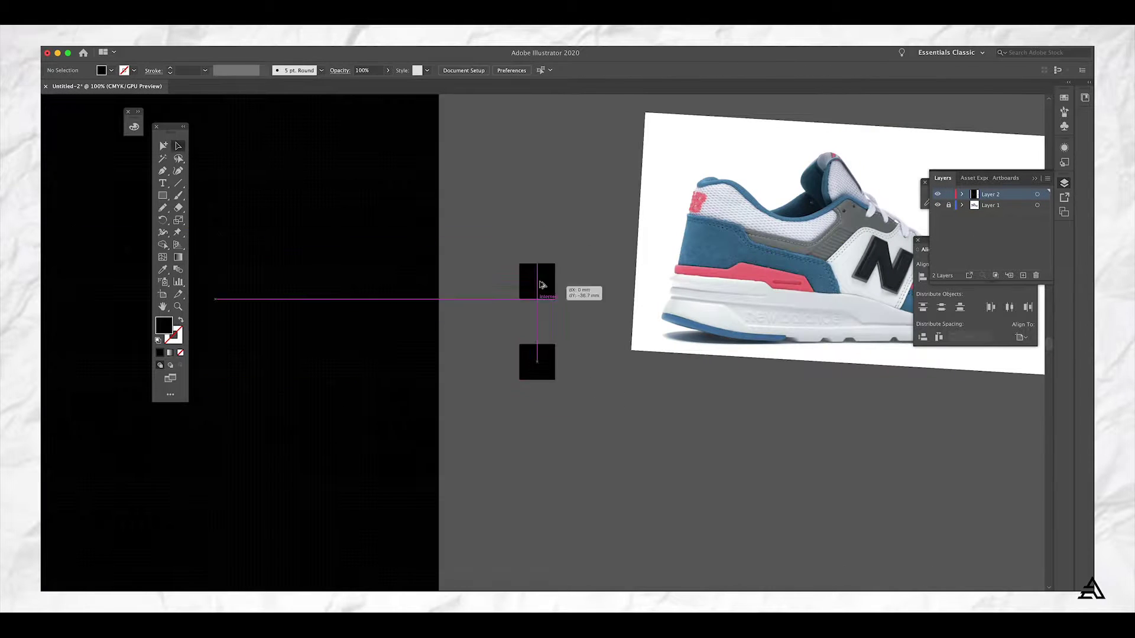
- Build a palette of square swatches in the sneaker's blue, pink, grey and white, with darker variants, beside the artboard
drag(542, 284, 539, 243)
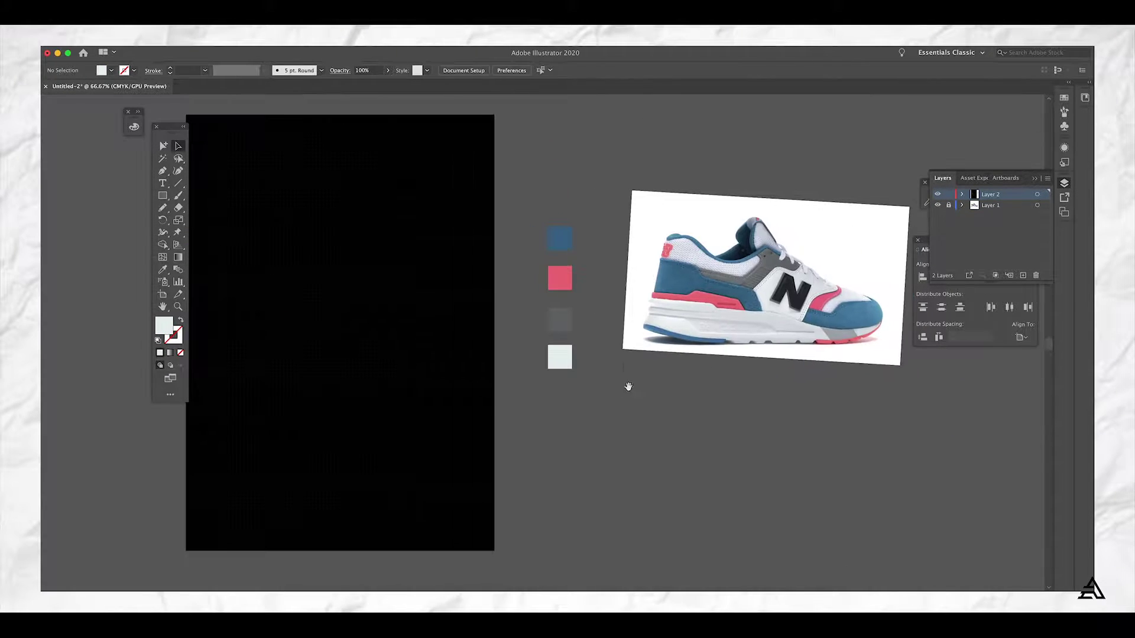
mouse_move(547, 249)
mouse_down()
mouse_move(582, 264)
mouse_move(573, 273)
mouse_up()
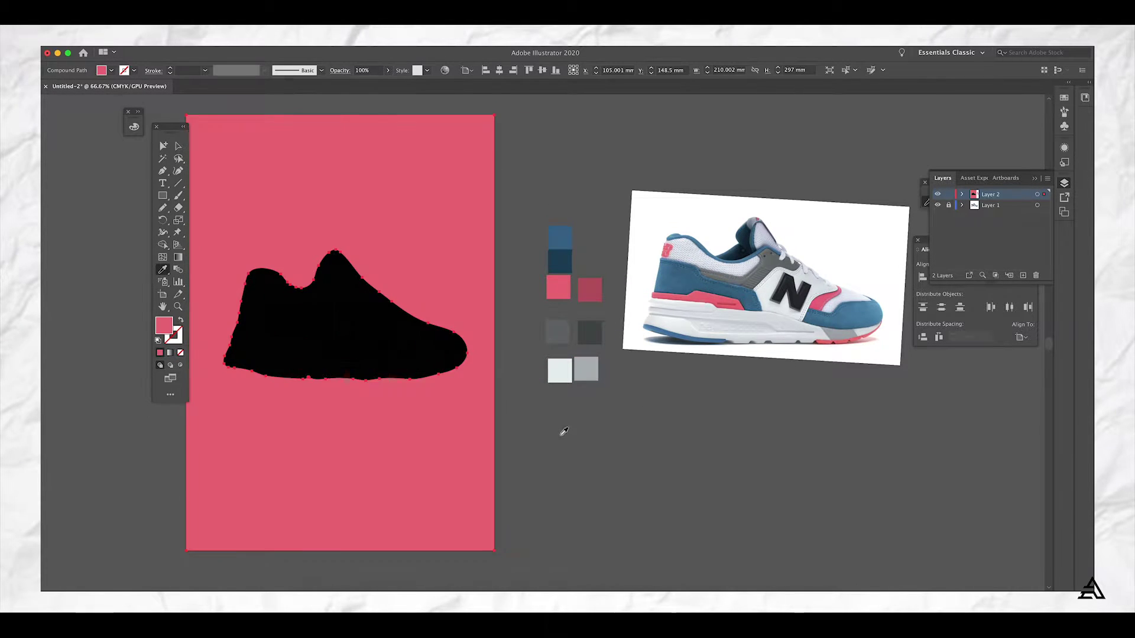
- Recolour the nested shoe silhouettes from outermost to innermost with the dark pink, blue, dark blue, grey and dark grey swatches
click(245, 313)
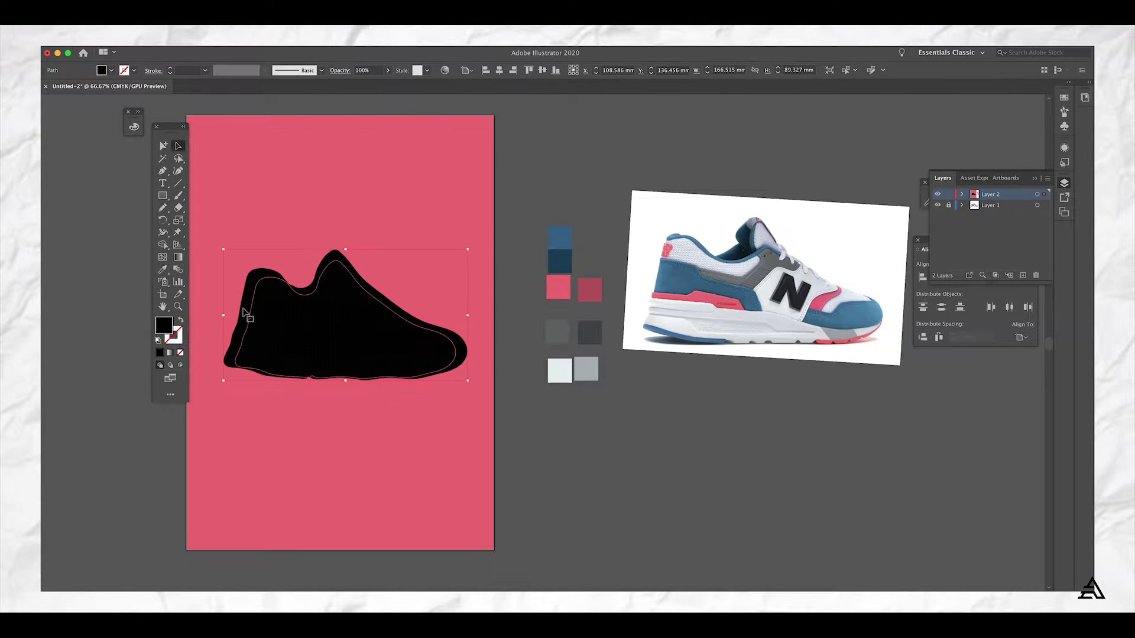
key(i)
click(589, 290)
super+click(449, 354)
click(559, 237)
super+click(436, 348)
click(559, 261)
super+click(419, 338)
click(558, 332)
super+click(413, 347)
click(590, 342)
super+click(630, 231)
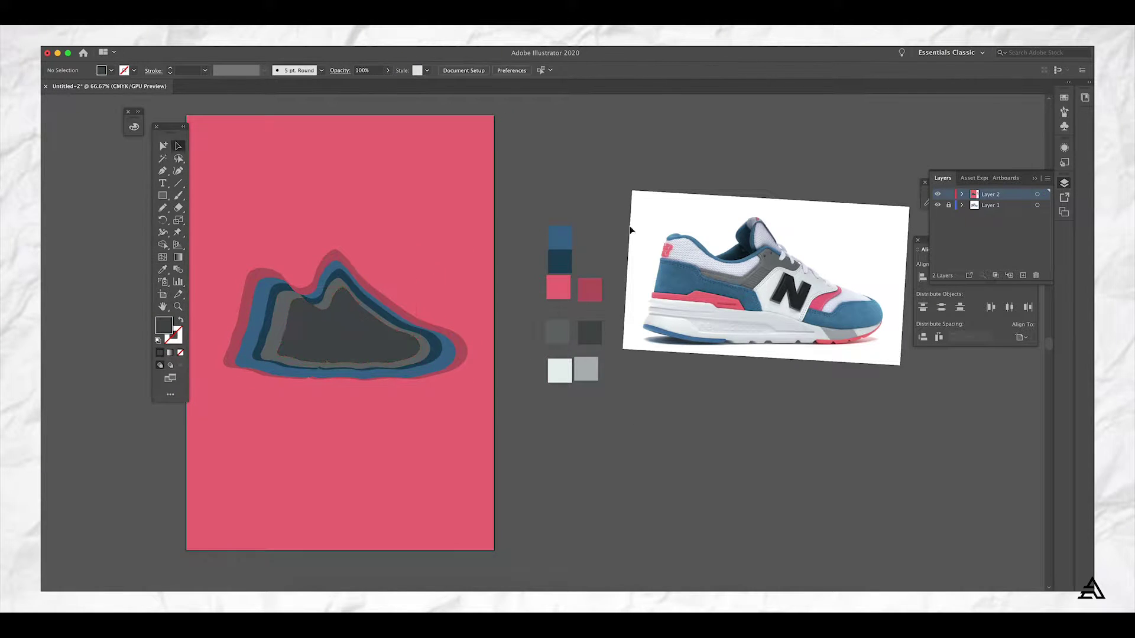
- Duplicate the coloured shoe artwork beside the original and switch the document units to pixels
scroll(630, 231, left, 4)
key(super+alt+a)
key(super+minus)
key(super+minus)
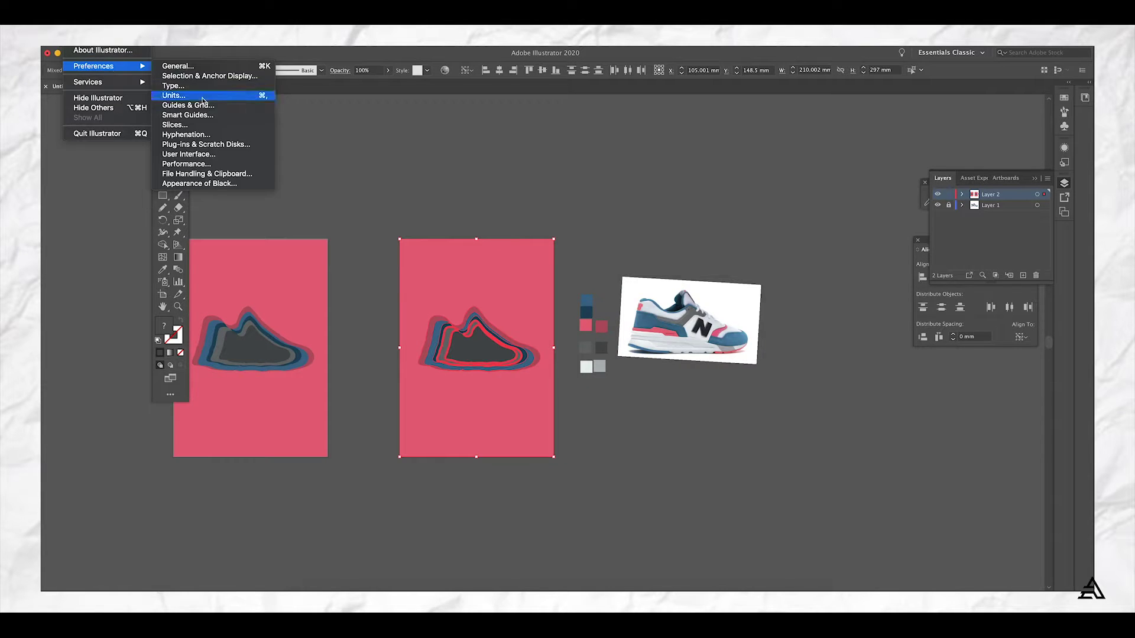
click(203, 101)
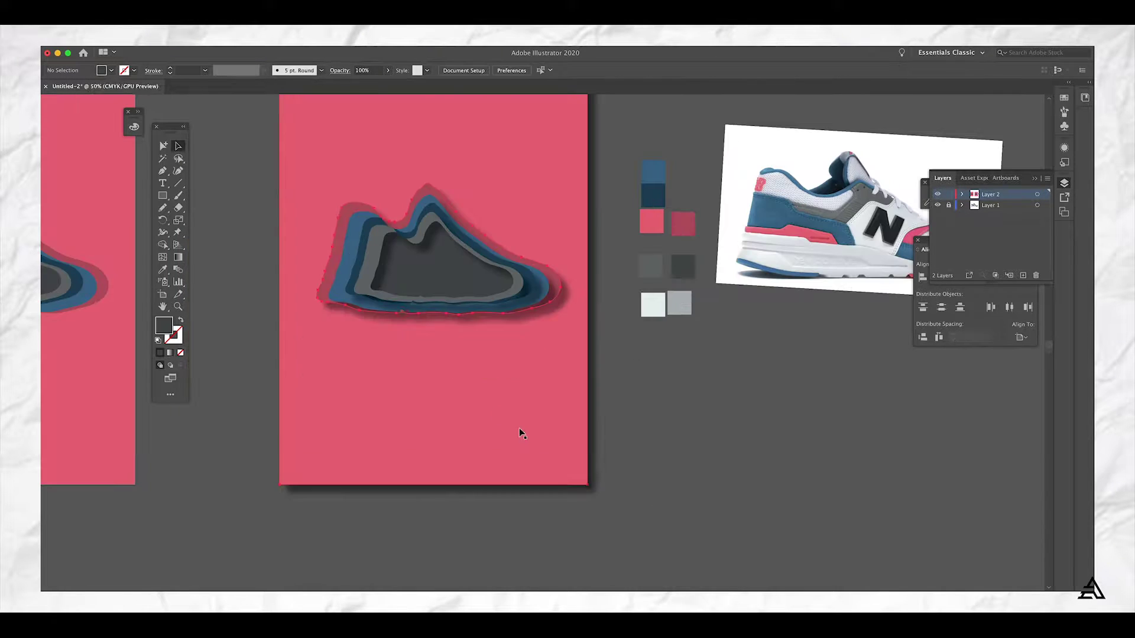
- Apply the drop shadow effect to each nested shoe cutout layer in the duplicated artwork
click(519, 428)
click(335, 282)
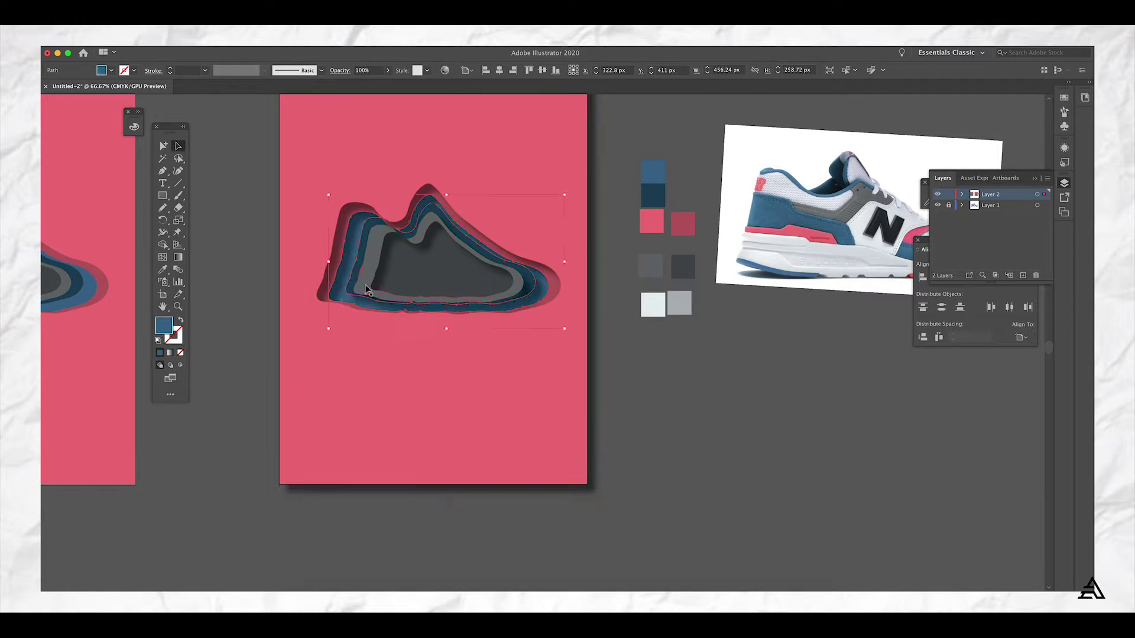
click(356, 272)
scroll(357, 272, up, 7)
scroll(417, 297, down, 5)
click(418, 297)
key(super+shift+[)
click(671, 323)
key(super+shift+[)
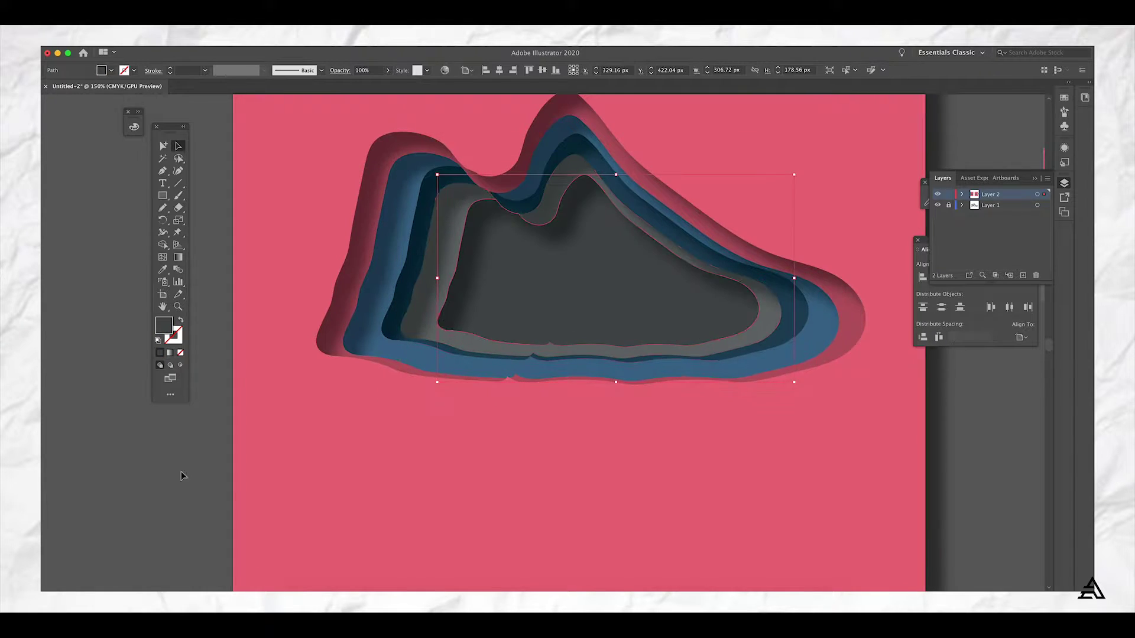
- Place new-balance-shoes.png from the Desktop folder inside the innermost shoe cutout of the duplicated artwork
click(187, 454)
scroll(409, 437, right, 3)
scroll(790, 458, down, 2)
key(ctrl+shift+p)
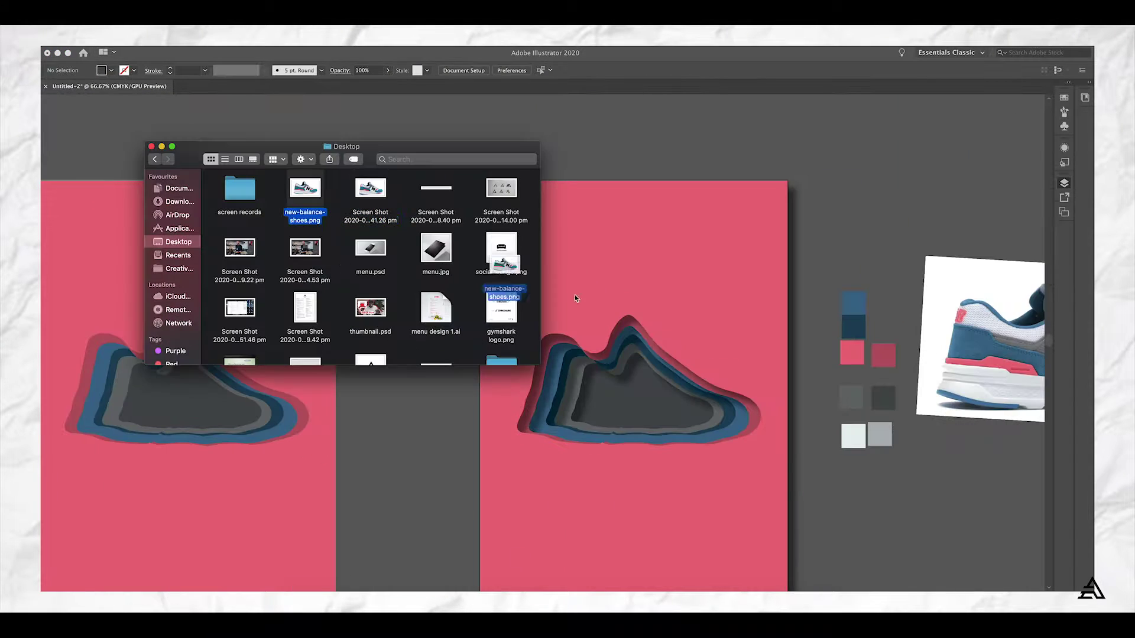
double_click(299, 215)
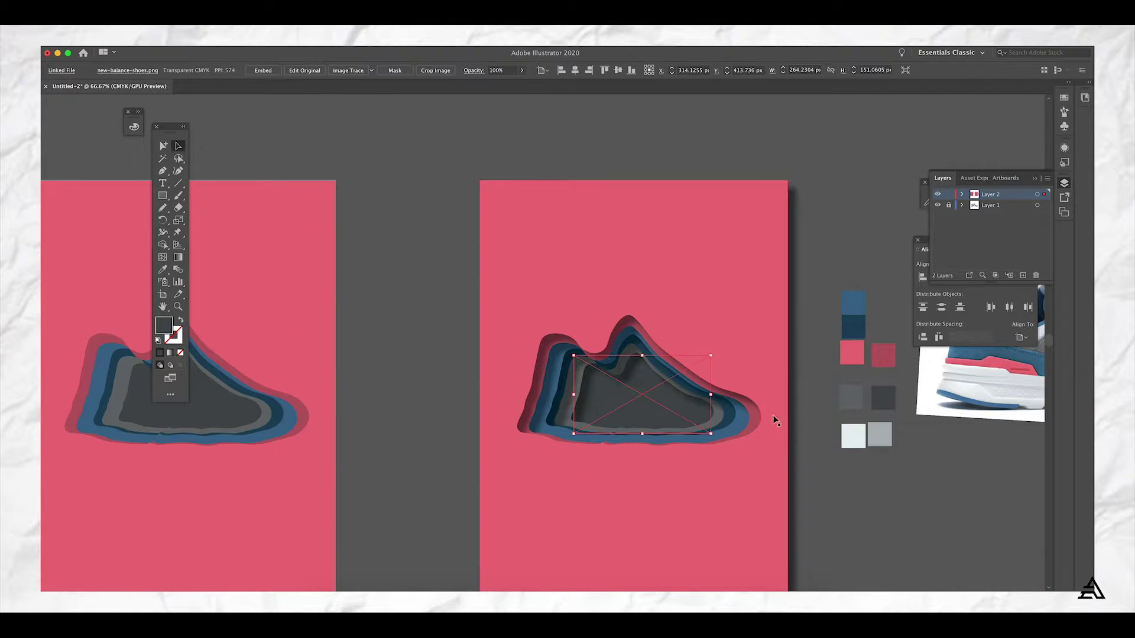
- Scale the shoe image to about 250 px wide and tilt it slightly to follow the cutout
click(884, 523)
scroll(629, 415, up, 3)
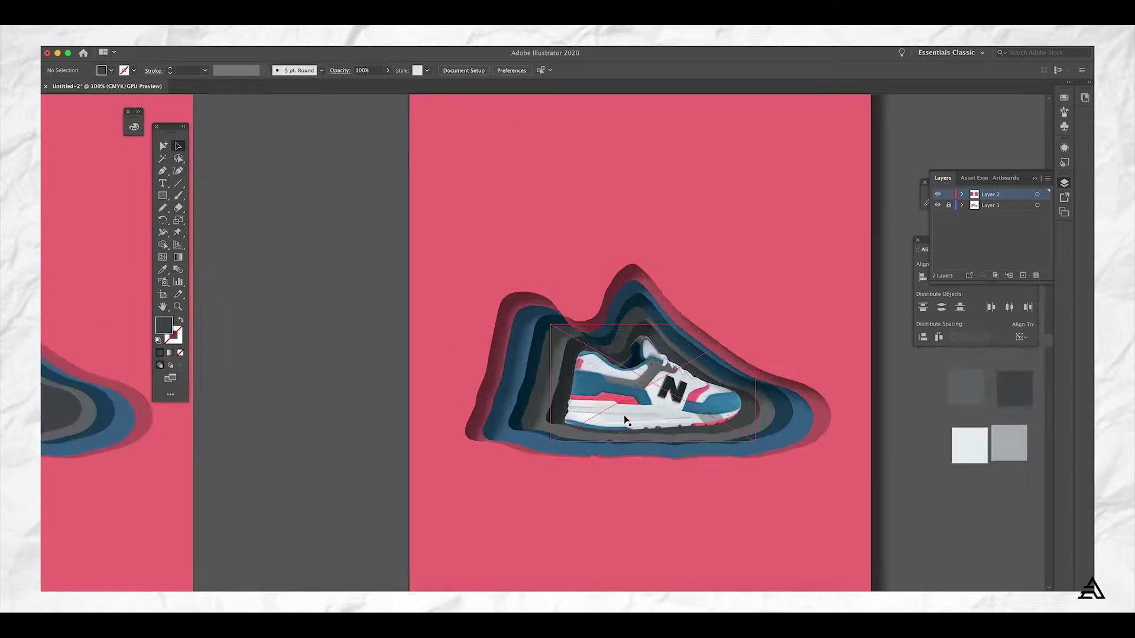
click(629, 415)
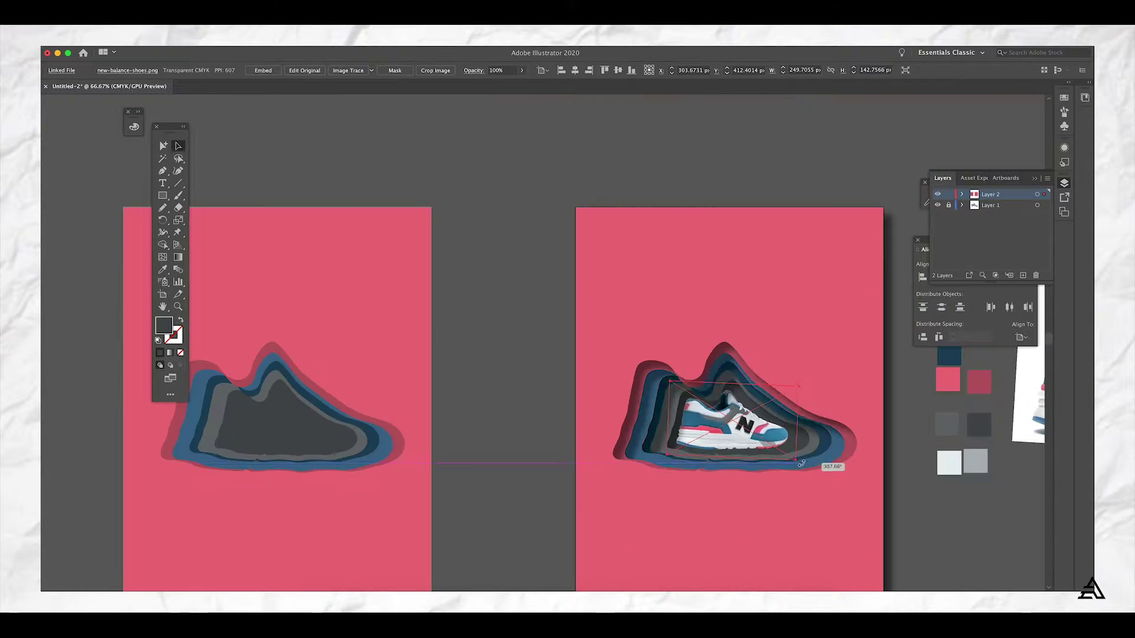
drag(801, 464, 807, 464)
click(905, 559)
drag(905, 558, 640, 460)
- Recolour the grey cutout layers around the shoe image with the pink swatch
click(545, 339)
key(i)
click(679, 284)
key(v)
scroll(533, 346, up, 5)
scroll(582, 316, down, 2)
click(863, 391)
key(super+y)
click(581, 306)
click(575, 301)
click(587, 324)
click(852, 373)
key(super+minus)
key(super+y)
- Enlarge the shoe image to about 320 px wide and position it to fill the innermost cutout
drag(460, 339, 473, 344)
drag(618, 389, 646, 406)
drag(535, 324, 527, 318)
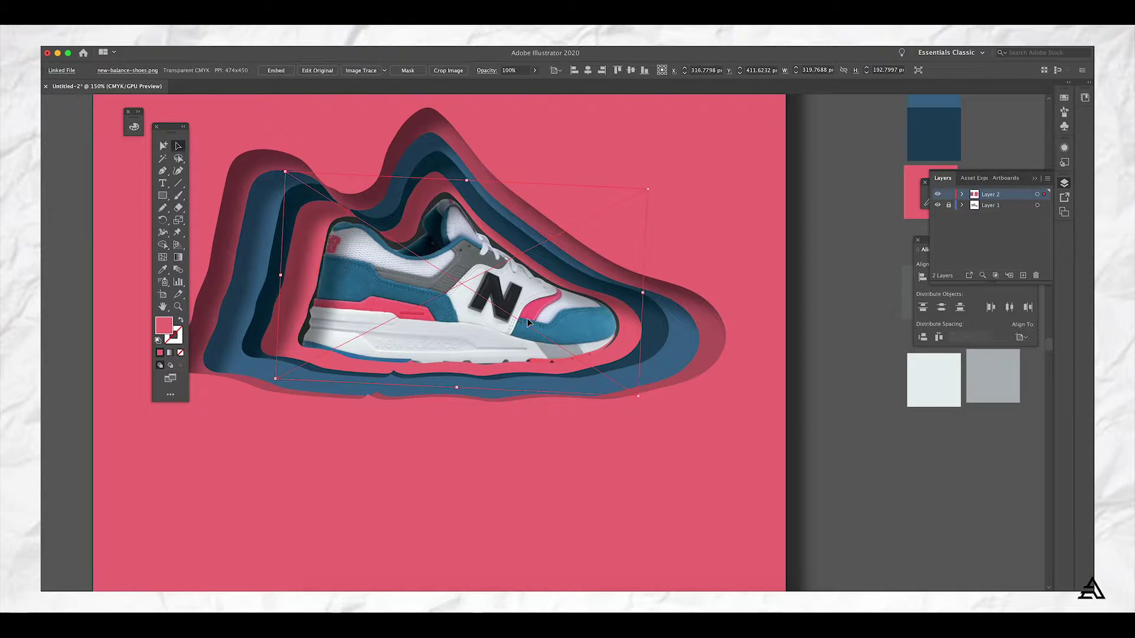
key(super+minus)
key(super+shift+a)
scroll(817, 463, down, 2)
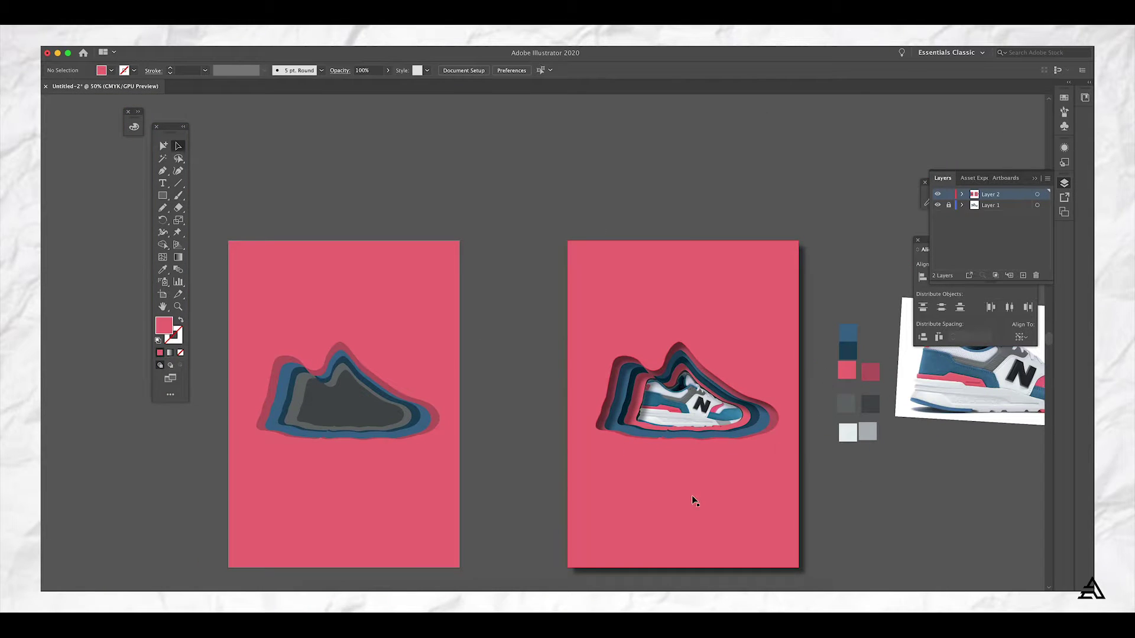
- Recolour the duplicated artwork's pink background with the off-white swatch
click(693, 497)
key(i)
click(848, 433)
key(a)
click(851, 473)
scroll(694, 463, up, 1)
scroll(696, 465, up, 2)
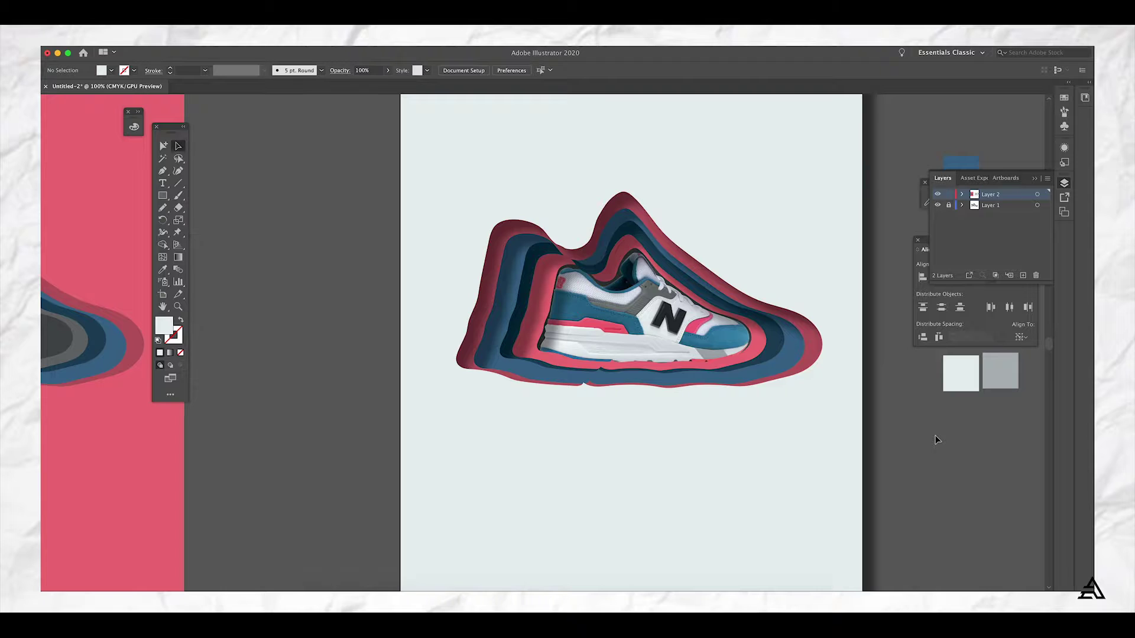
click(683, 335)
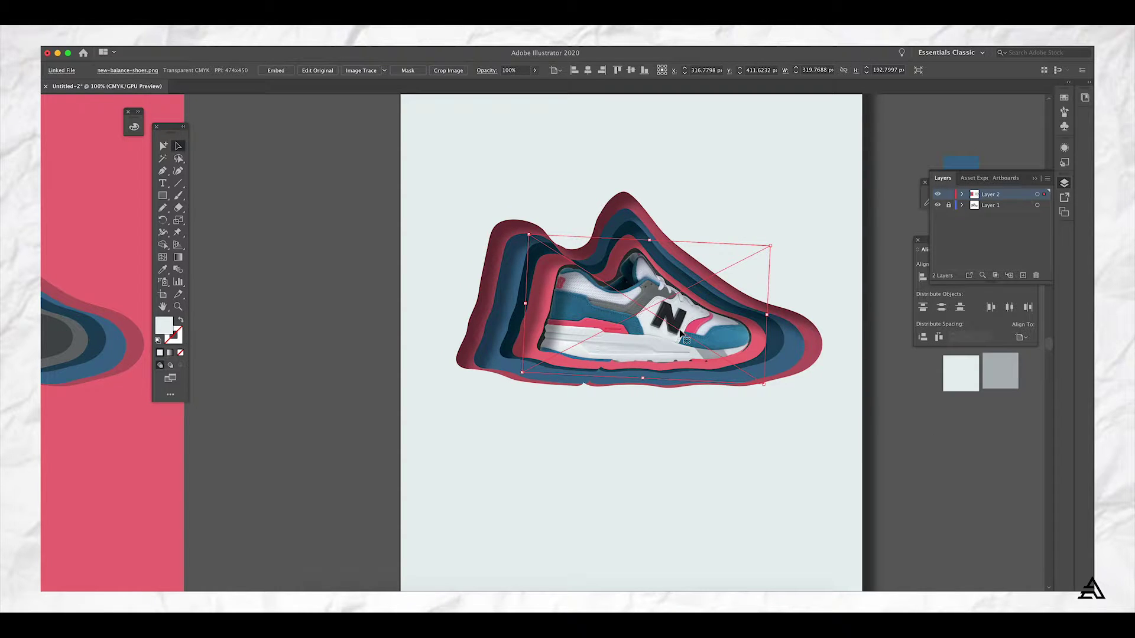
scroll(680, 335, down, 2)
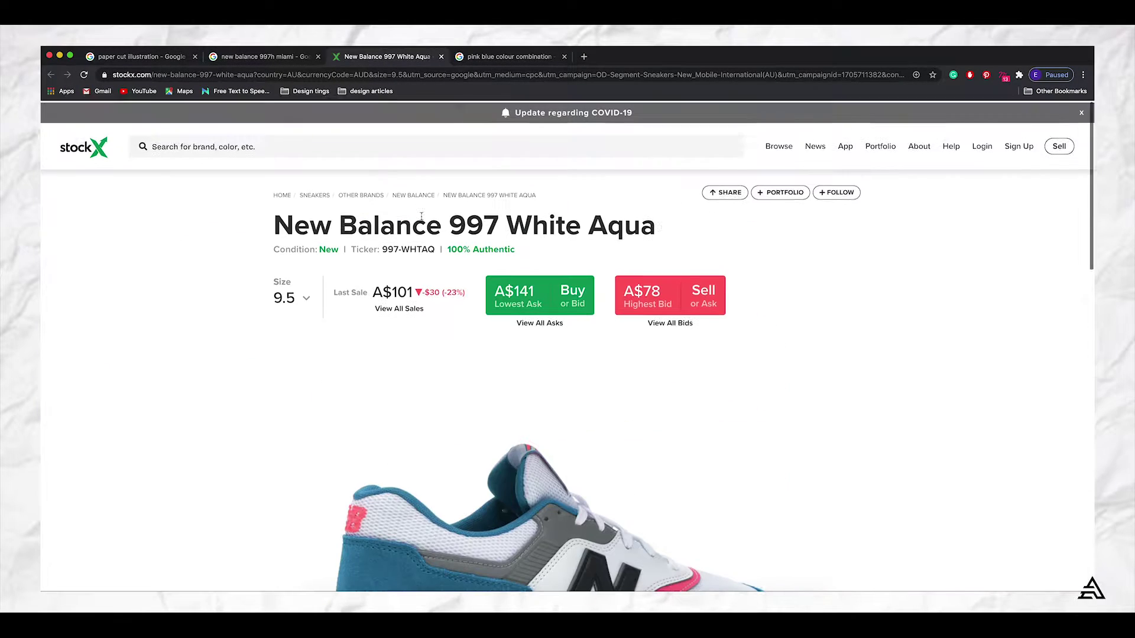
- Copy the title "New Balance 997 White Aqua" from the StockX page and place it above the shoe in Oxygen Bold
drag(274, 223, 656, 222)
key(ctrl+c)
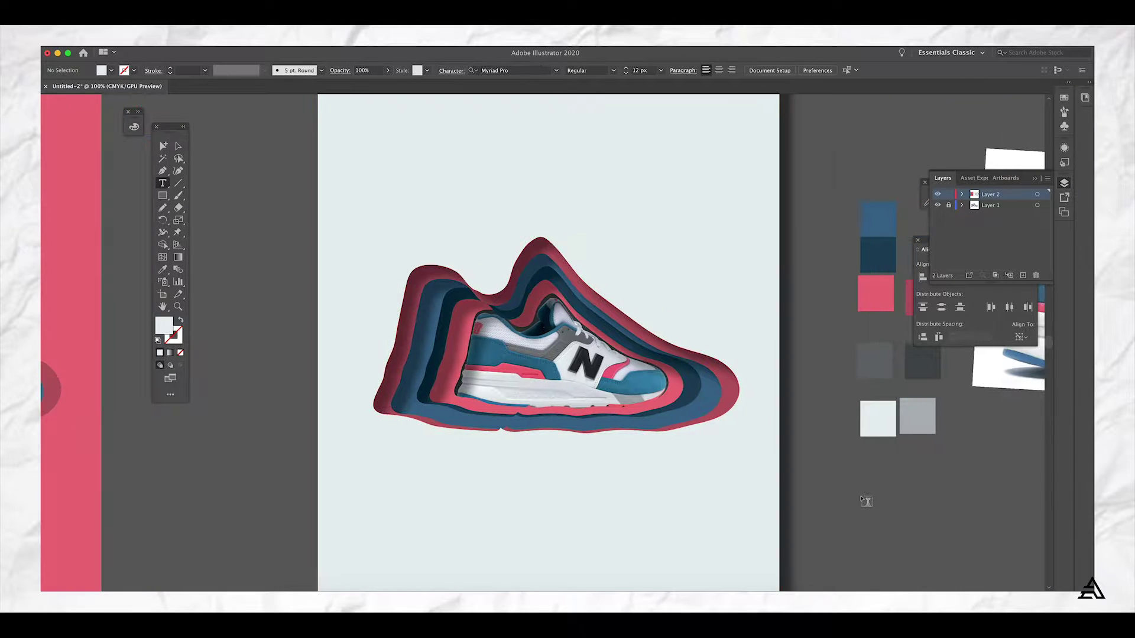
click(865, 501)
key(ctrl+v)
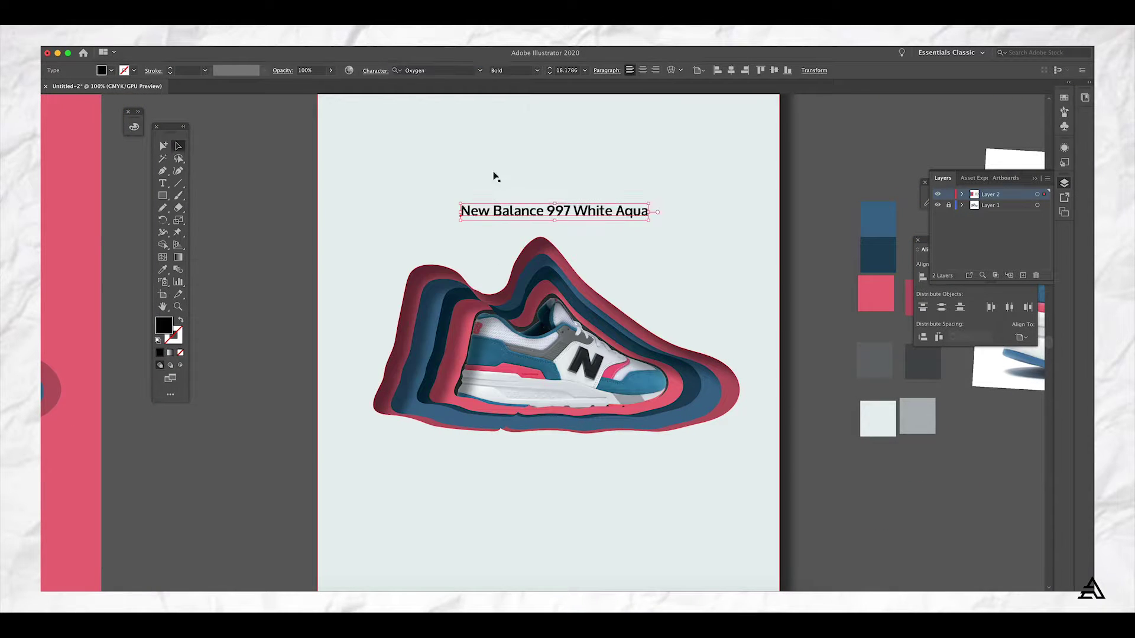
drag(604, 216, 595, 212)
click(867, 531)
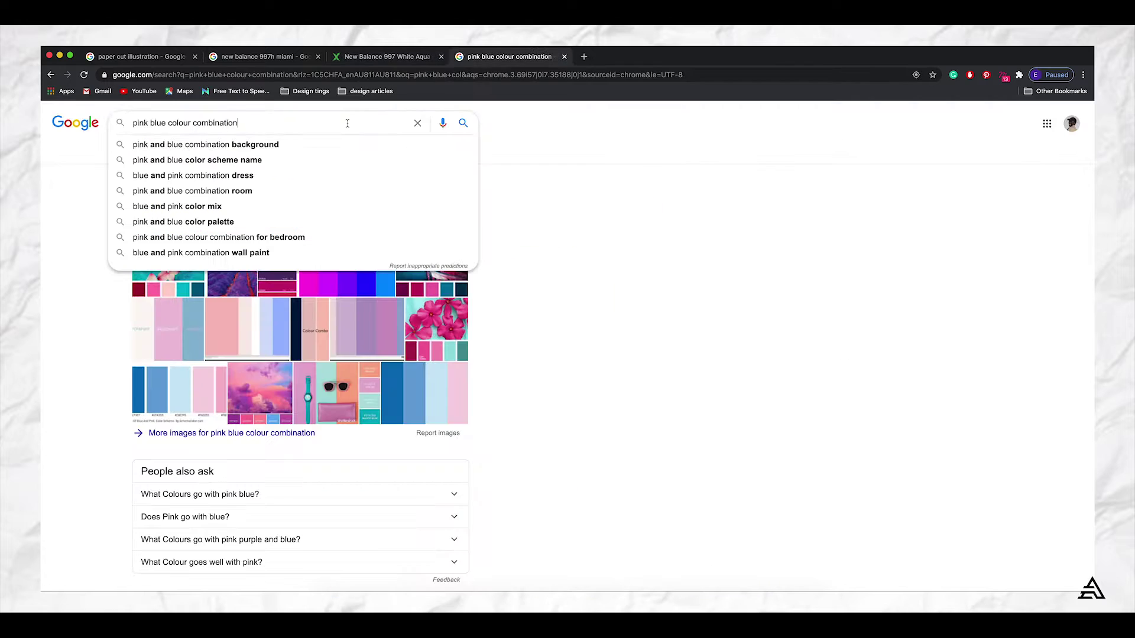
- Search Google Images in the browser for "new balance logo png"
text(new balance l)
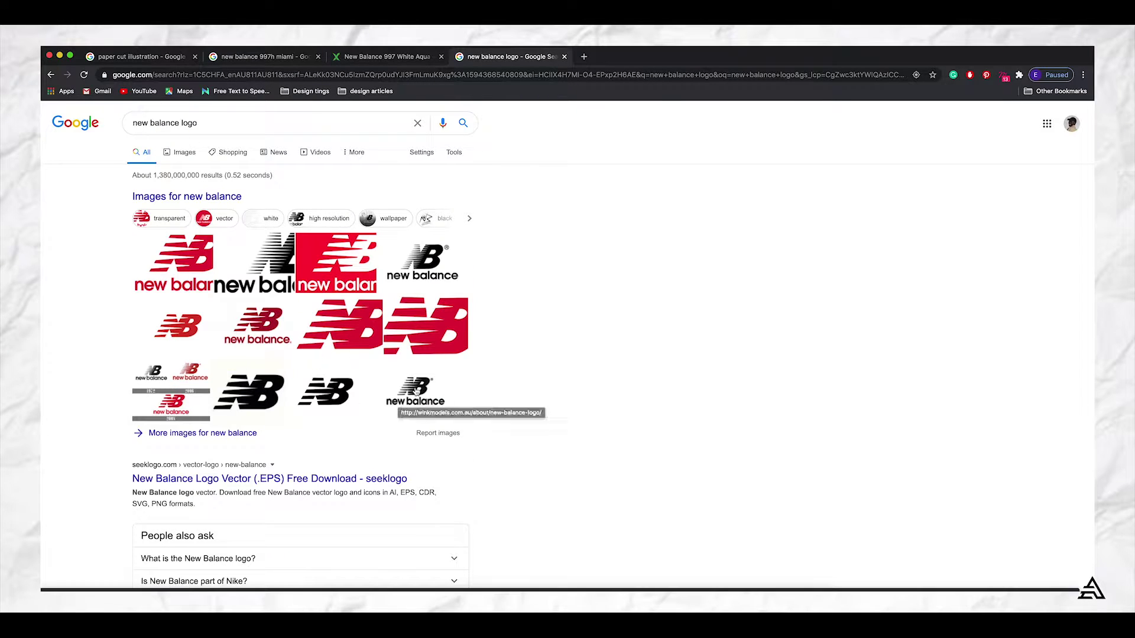
click(177, 123)
text(png)
key(Return)
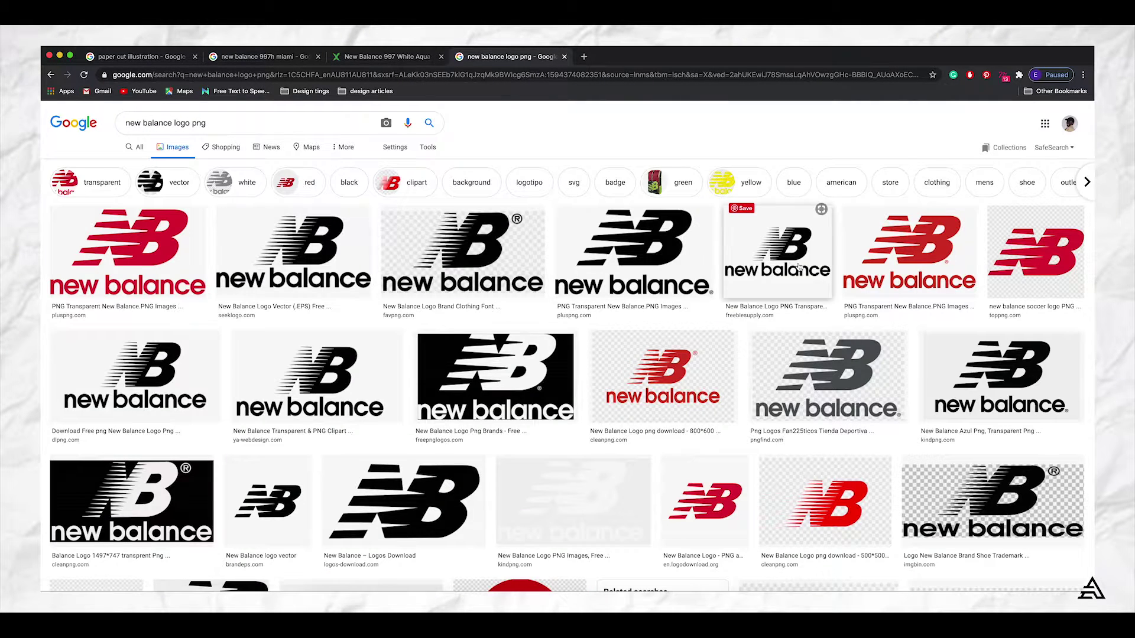
- Examine the black New Balance logo on its FAVPNG download page and close that page
click(772, 253)
click(689, 355)
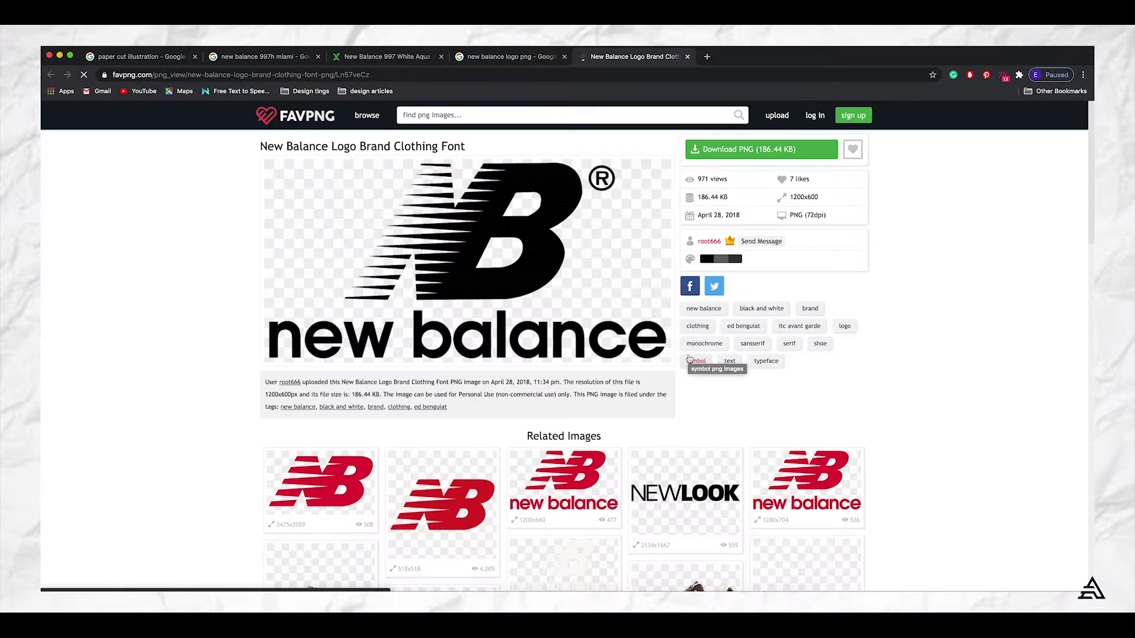
key(Escape)
scroll(643, 372, down, 1)
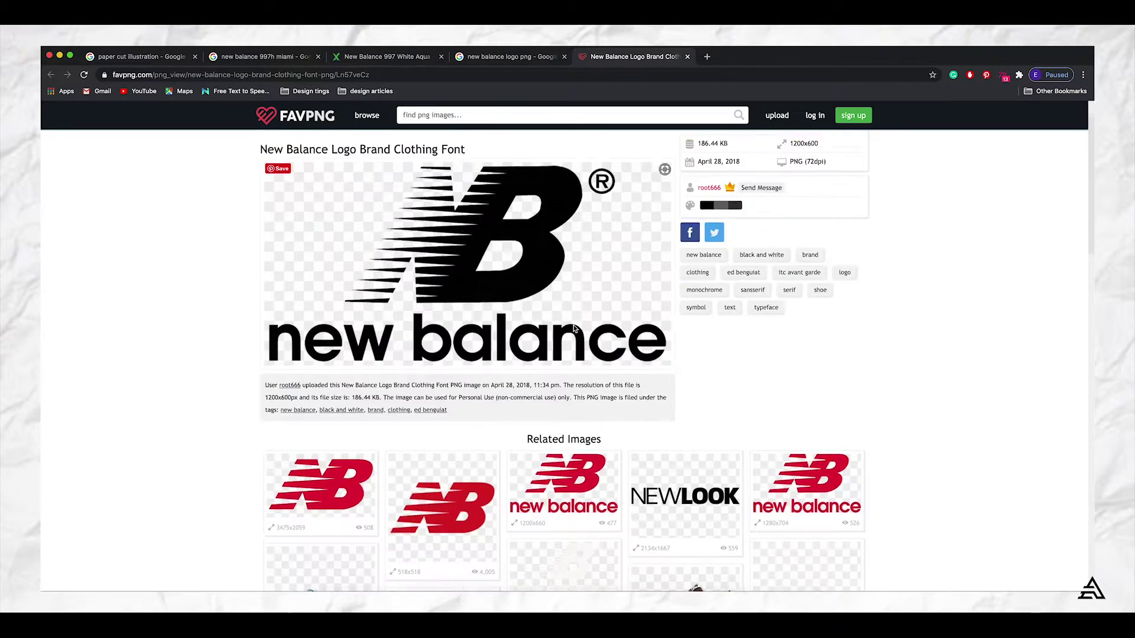
click(687, 56)
- Save a black New Balance logo image from the search results to the computer
click(280, 395)
right_click(824, 284)
click(857, 362)
key(Return)
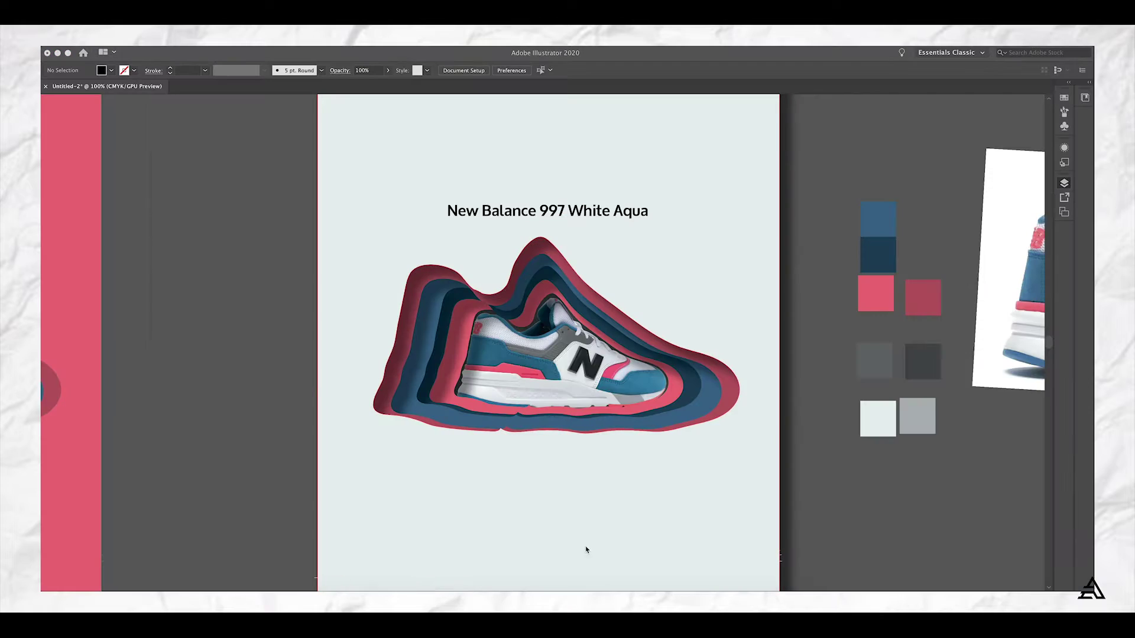
- Switch to Illustrator and place the saved New Balance logo on the canvas below the sneaker reference photo
key(super+shift+p)
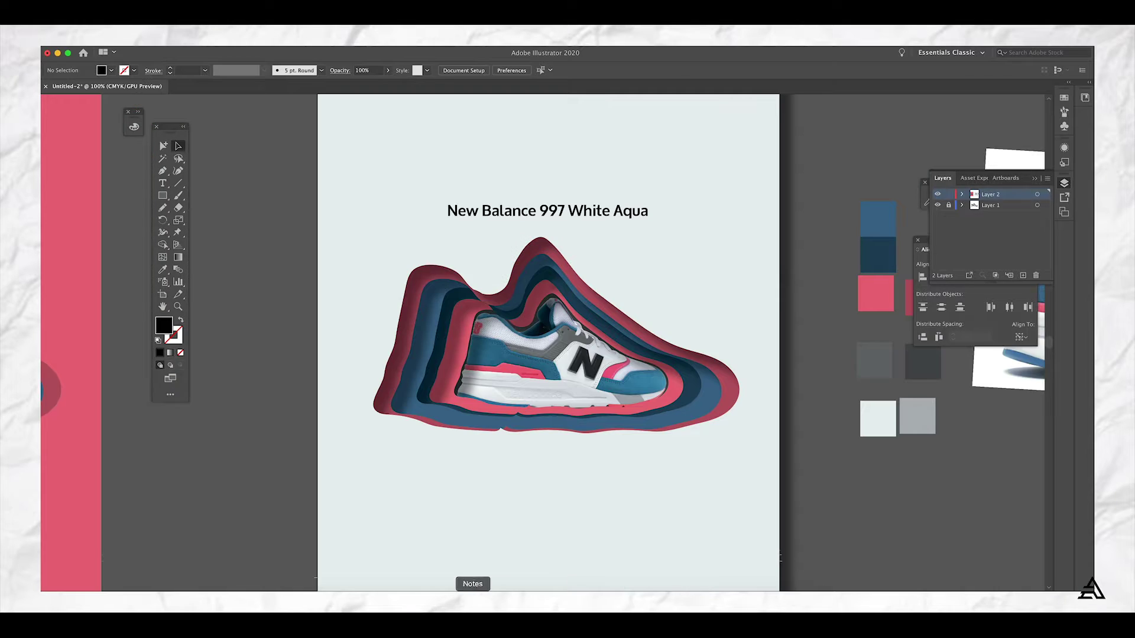
click(477, 301)
key(super+minus)
key(super+minus)
key(super+minus)
key(super+minus)
key(super+shift+p)
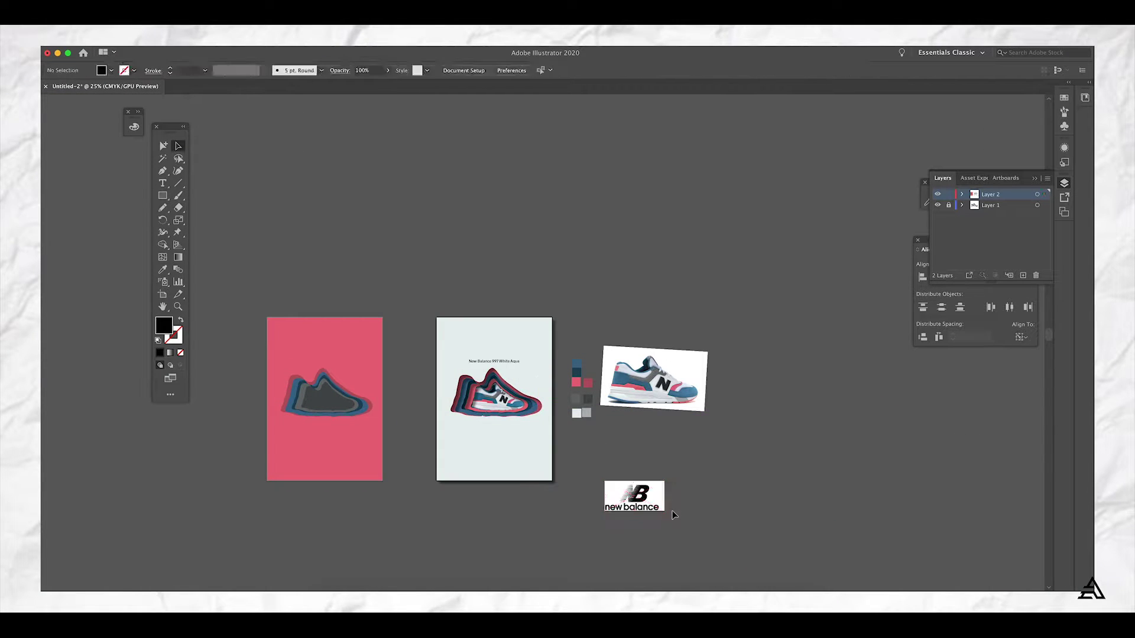
- Vectorize the New Balance logo with Image Trace, removing its white background, and place it below the shoe cutout
drag(577, 435, 758, 526)
click(327, 71)
click(322, 71)
click(749, 481)
key(Delete)
click(593, 463)
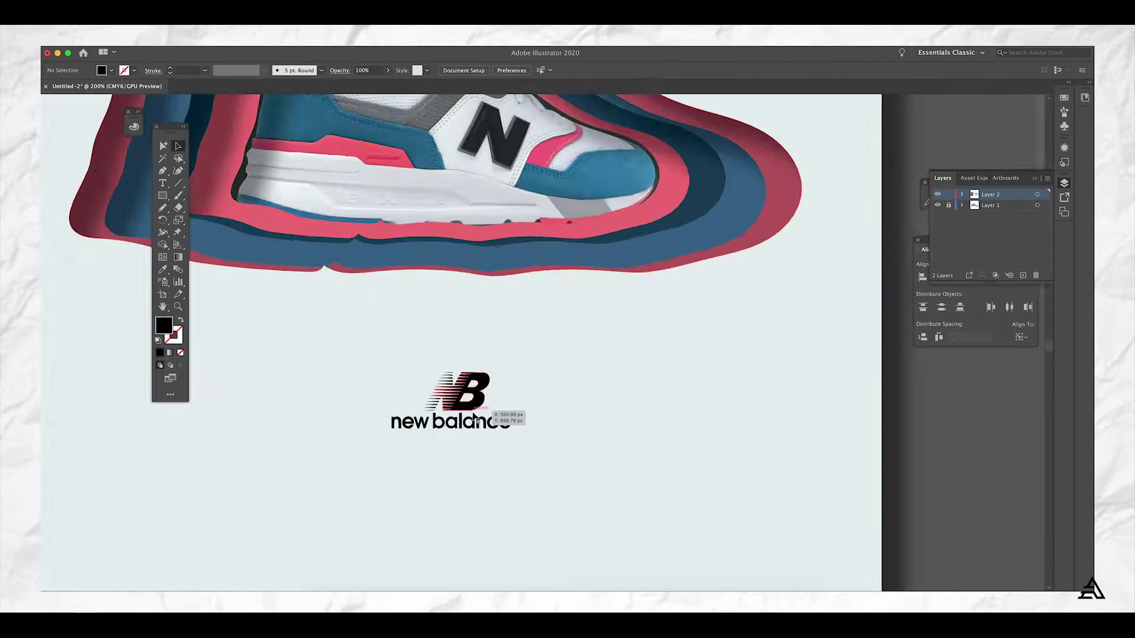
key(super+1)
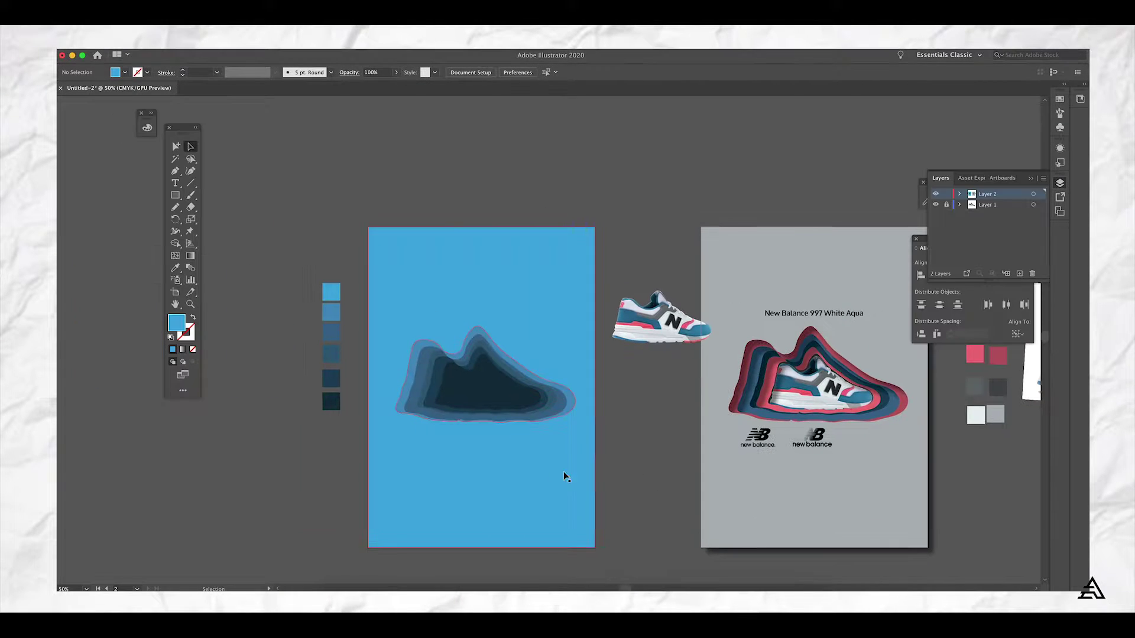
- Export the blue shoe artboard as Artboard 1 copy.png and open it in Photoshop
click(562, 473)
click(277, 215)
click(539, 412)
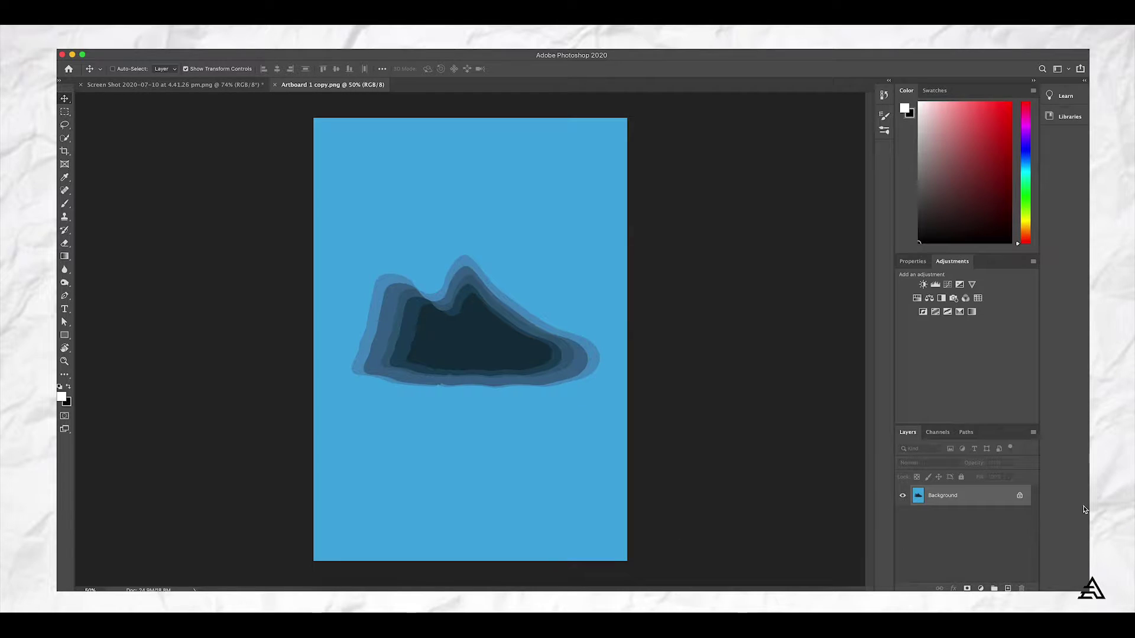
- Add a dark grey solid color fill layer above the background and convert it to a smart object
click(979, 589)
click(975, 397)
drag(711, 273, 704, 283)
click(934, 174)
right_click(960, 488)
click(902, 290)
- Apply uniform monochromatic Add Noise to the dark grey fill layer and set its blend mode to Soft Light
click(288, 50)
mouse_move(329, 189)
click(484, 190)
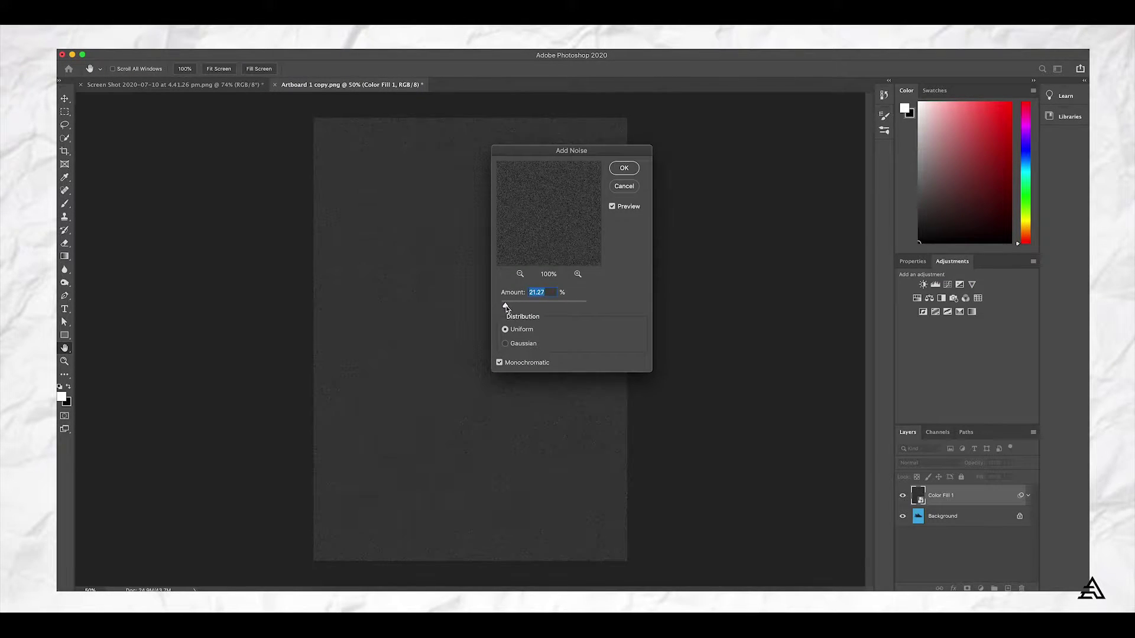
drag(505, 308, 504, 309)
click(625, 169)
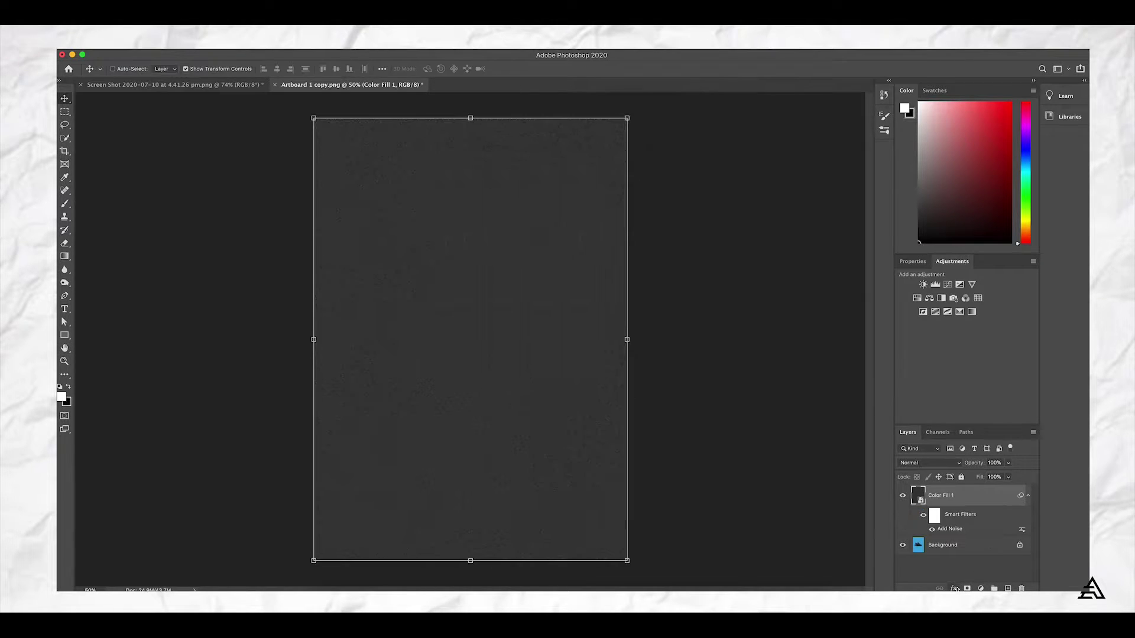
click(924, 463)
click(937, 559)
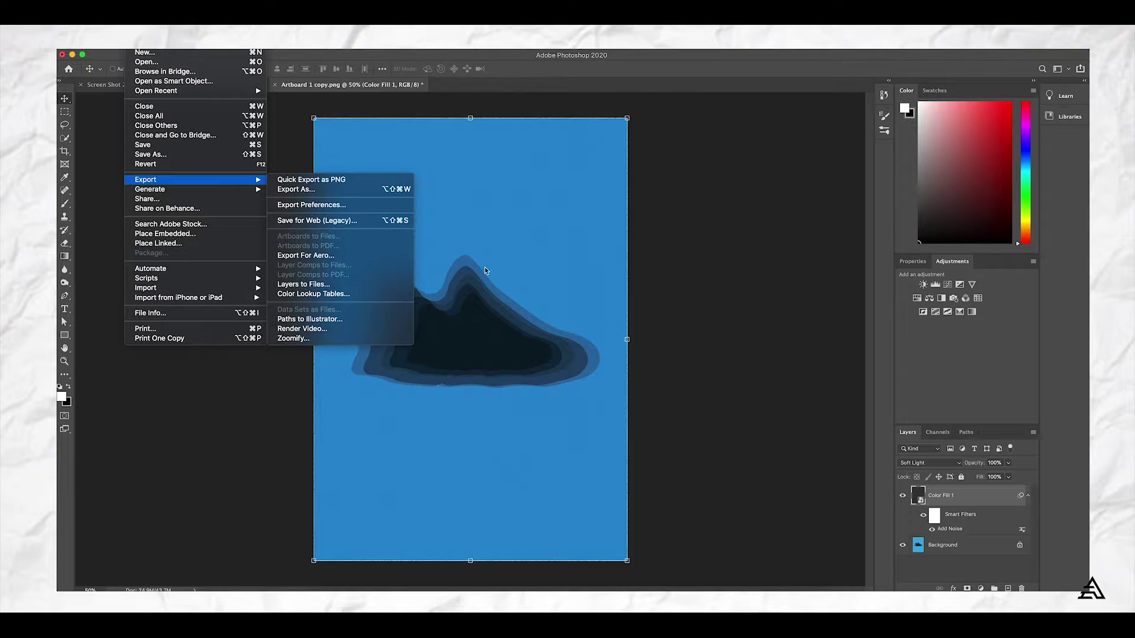
- Place new-balance-shoes.png from the Desktop folder, scaled and positioned inside the innermost shoe silhouette
click(653, 584)
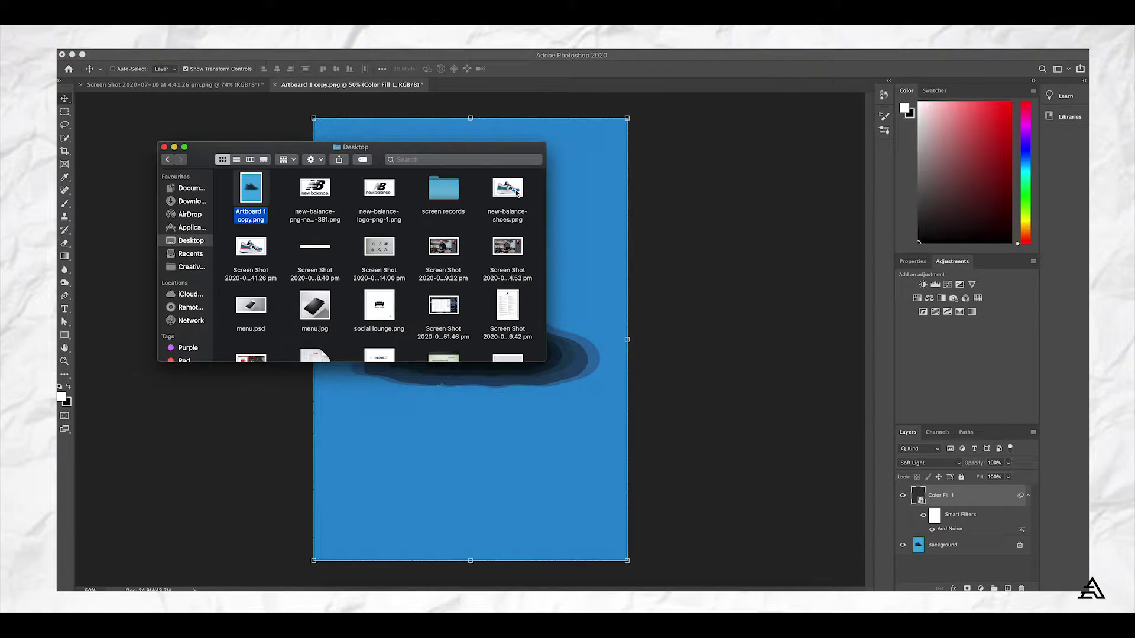
drag(516, 192, 562, 391)
drag(496, 349, 507, 340)
drag(572, 383, 563, 375)
drag(502, 355, 502, 355)
drag(564, 379, 549, 369)
drag(502, 353, 507, 363)
drag(576, 371, 506, 361)
drag(551, 383, 551, 382)
drag(509, 362, 613, 465)
key(Return)
scroll(509, 370, up, 5)
scroll(613, 465, up, 5)
scroll(613, 465, down, 3)
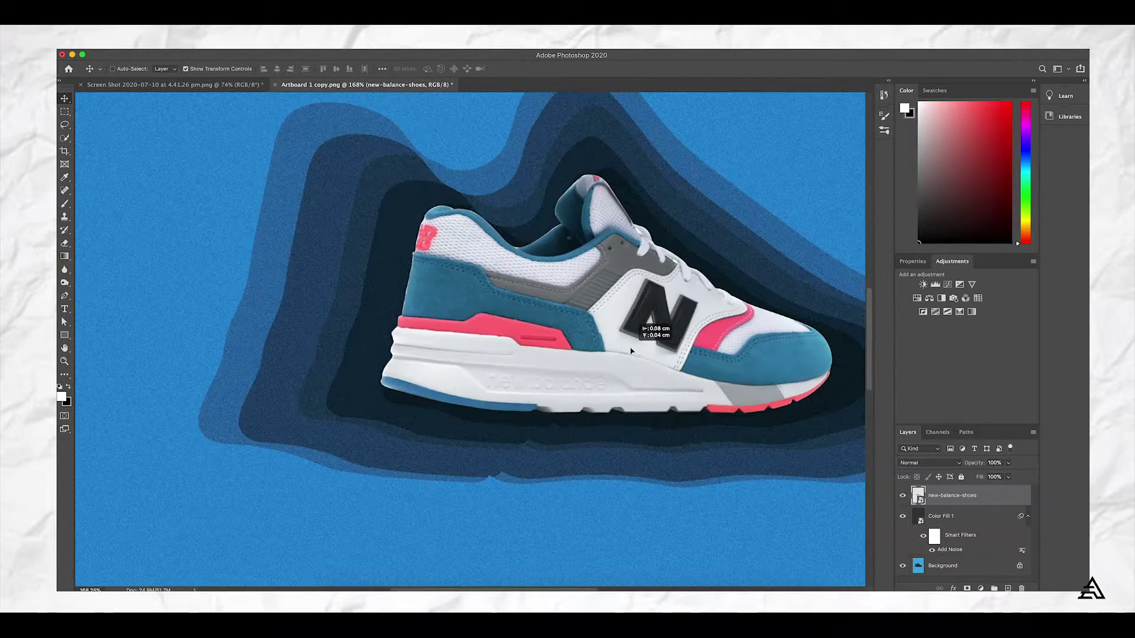
- Add a layer mask to the new-balance-shoes layer and brush out the white fringe along the back of the shoe collar
click(966, 588)
key(b)
scroll(460, 213, up, 5)
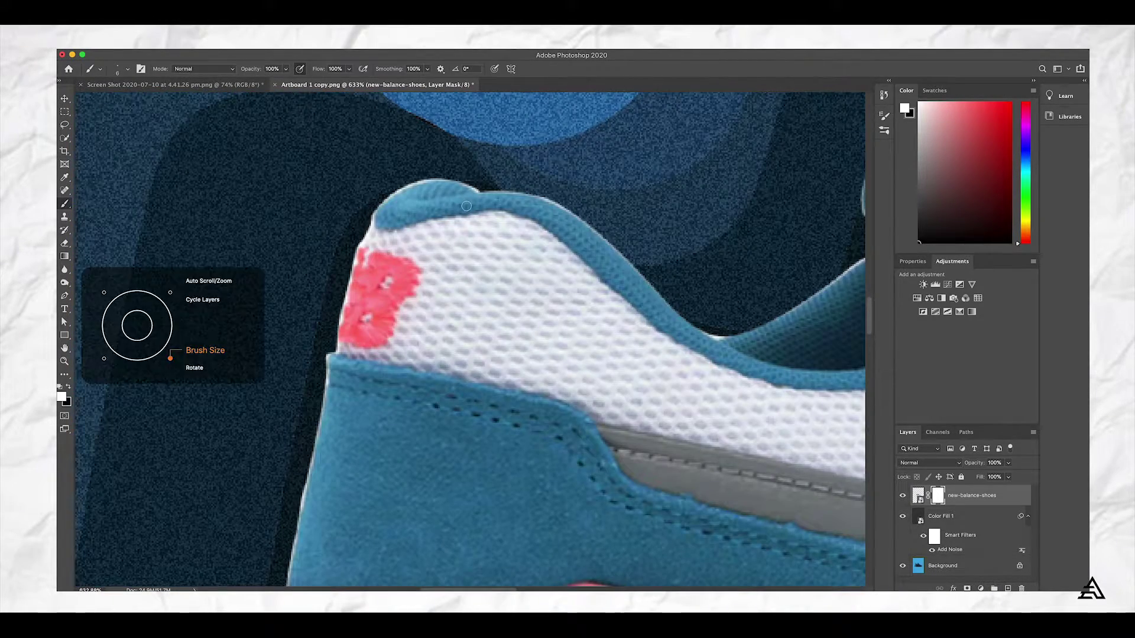
key(x)
drag(605, 238, 549, 218)
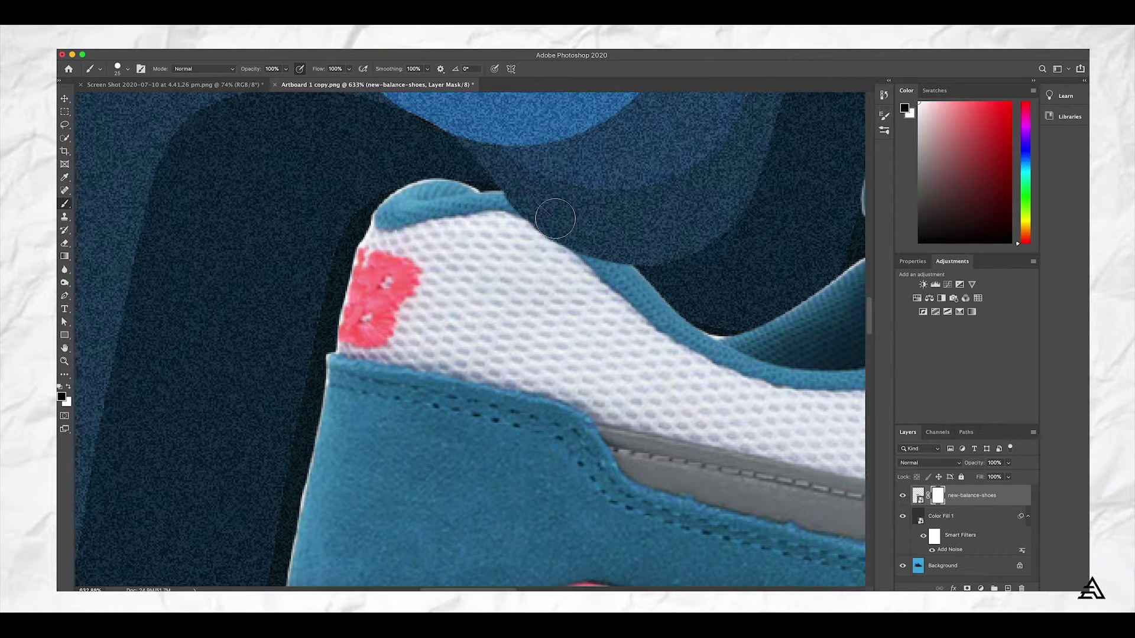
scroll(641, 242, down, 6)
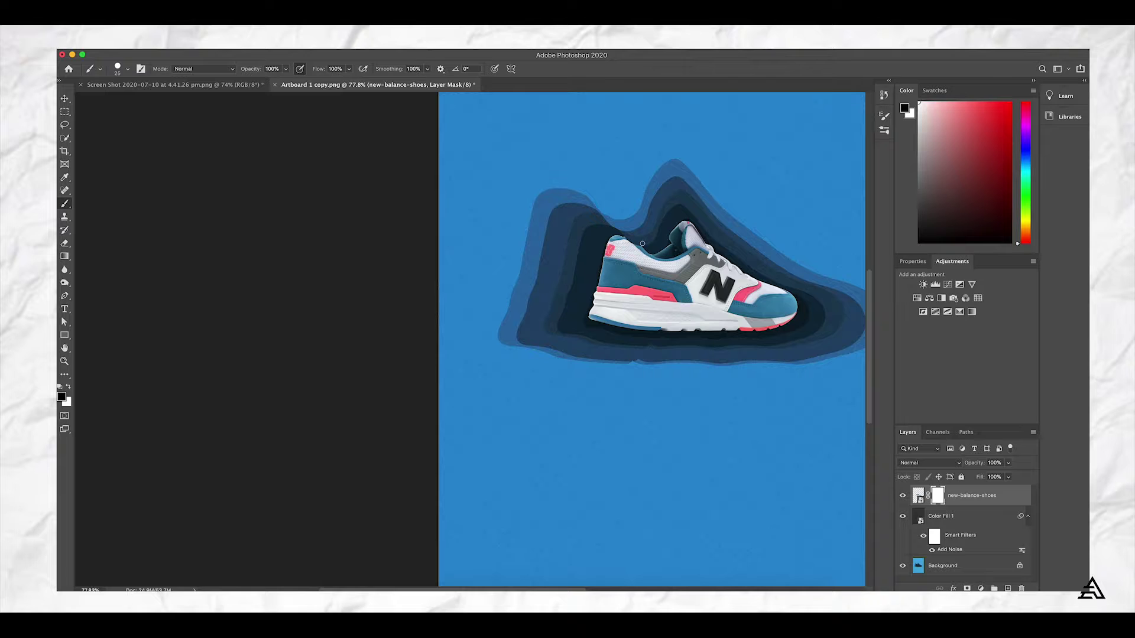
- Scale the masked shoe up to about 106.68% within the innermost silhouette
scroll(764, 363, down, 1)
key(v)
click(798, 324)
mouse_move(818, 340)
mouse_down()
mouse_move(832, 352)
mouse_move(800, 350)
mouse_up()
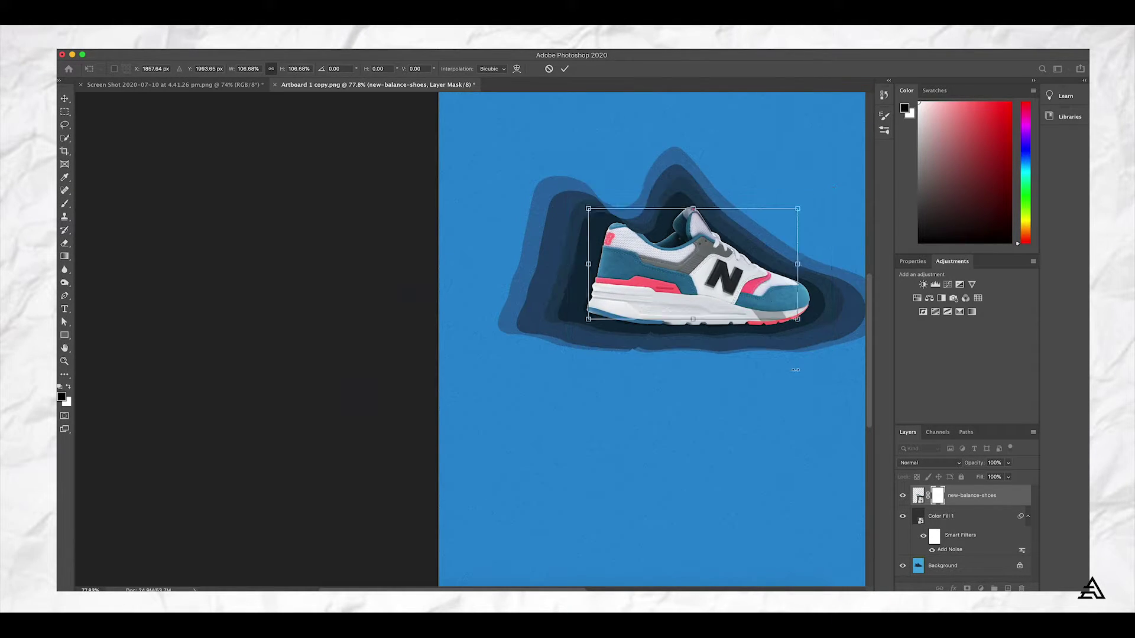
key(Return)
scroll(819, 434, down, 2)
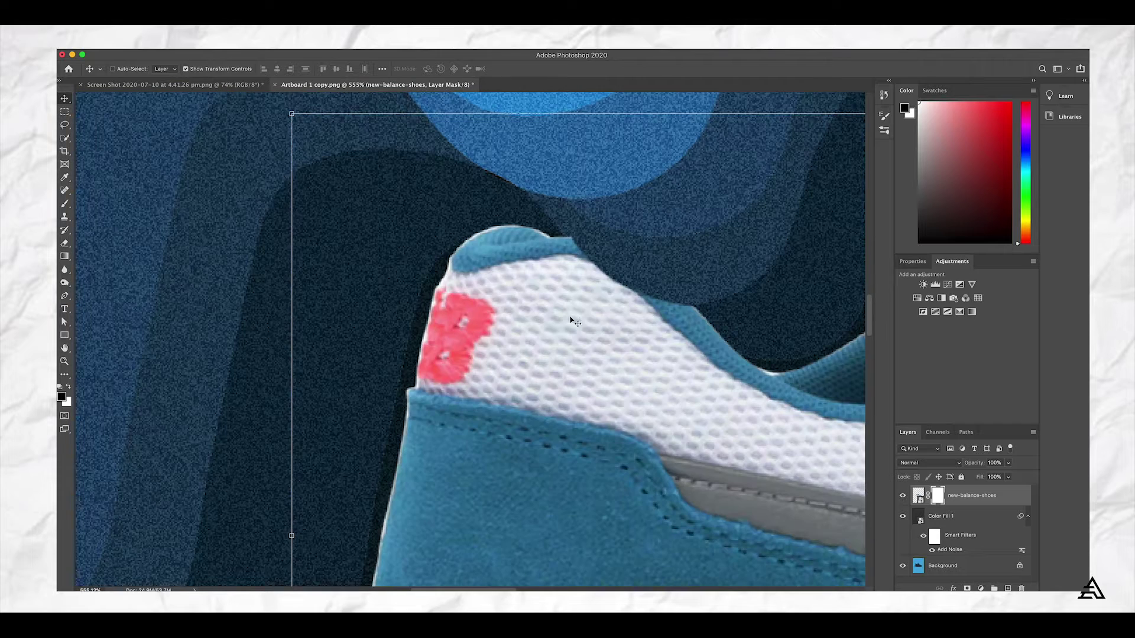
- Mask out the white fringe around the heel tab and beside the pink embroidery, using a very small brush for the heel edge
key(b)
drag(575, 230, 600, 248)
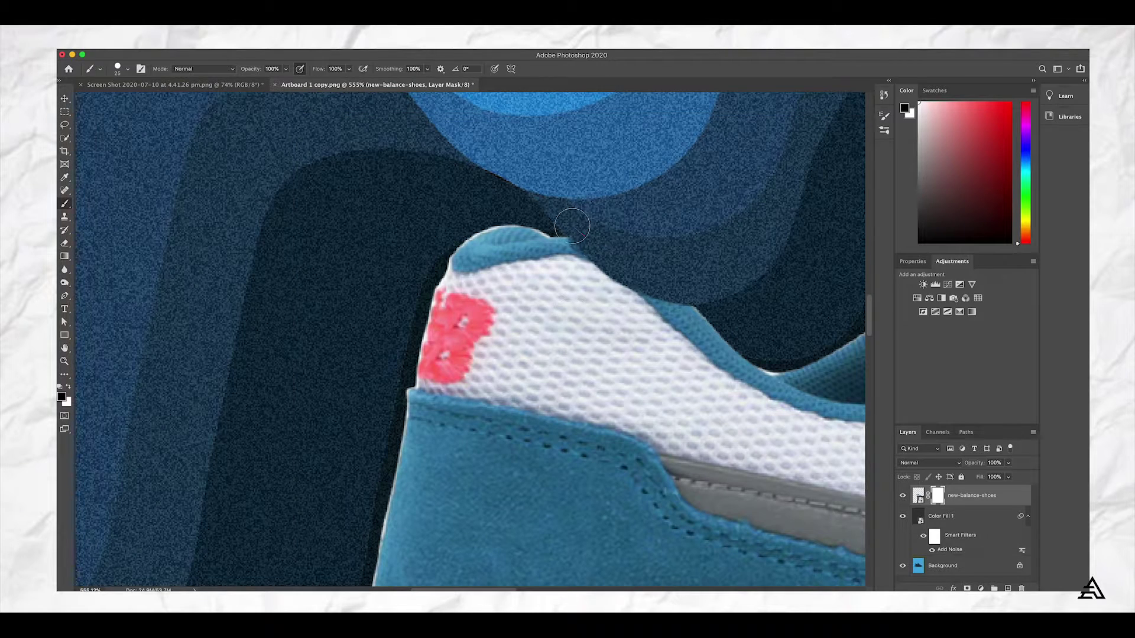
key(x)
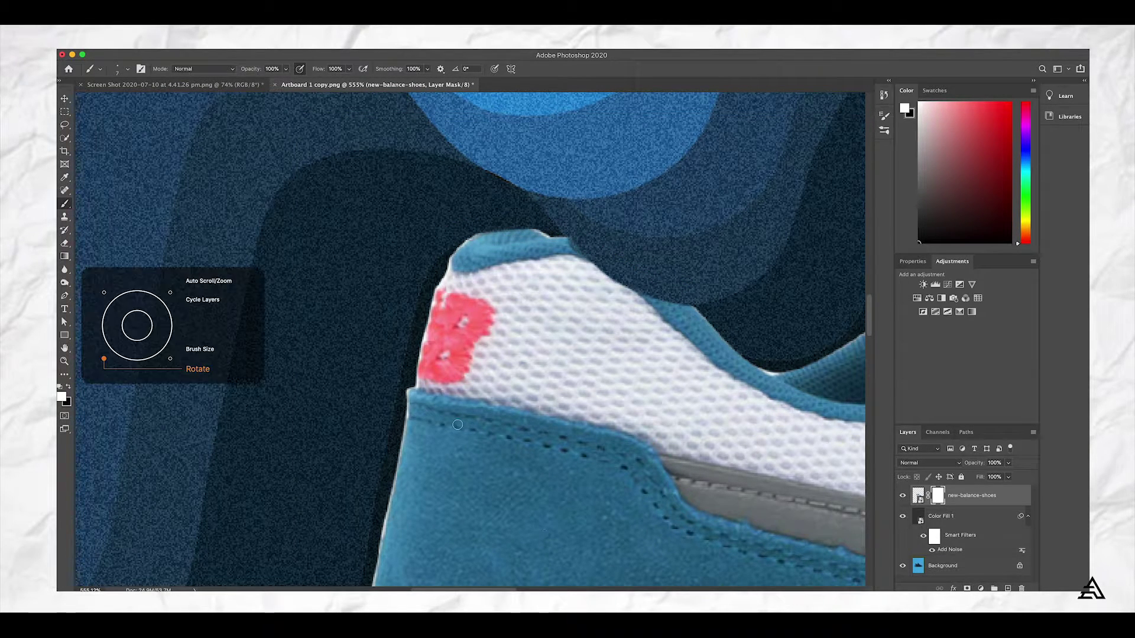
scroll(422, 319, up, 4)
key(bracketleft)
key(bracketleft)
key(bracketleft)
key(bracketleft)
key(bracketleft)
key(bracketleft)
drag(479, 262, 445, 417)
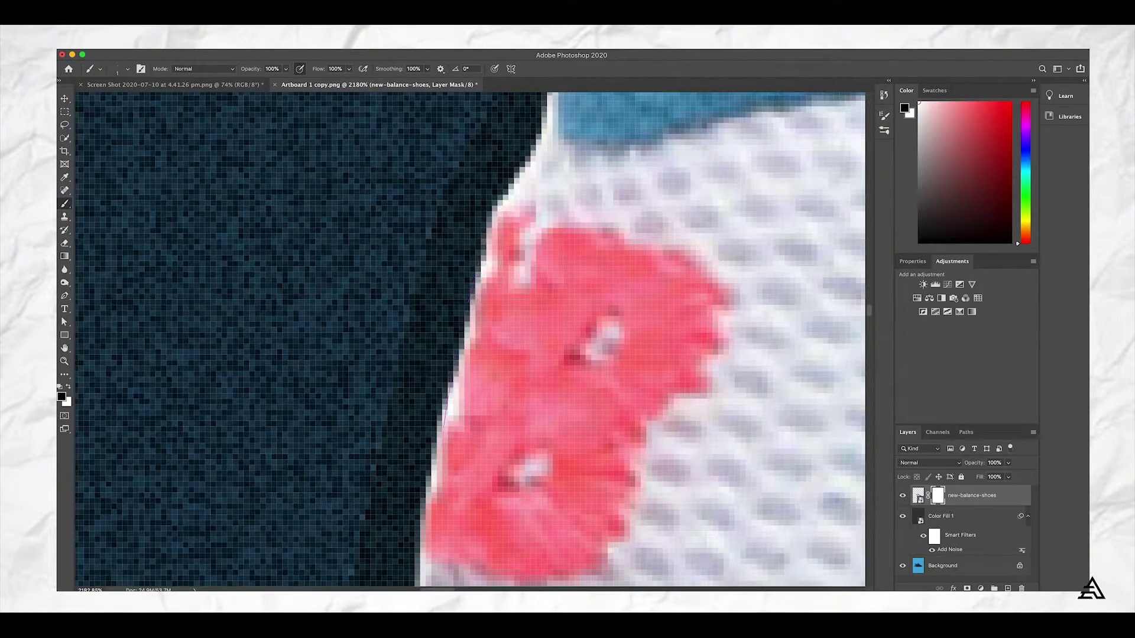
- Clean the shoe mask down the blue heel panel and along the rear of the pink and white midsole with a larger brush
scroll(462, 352, down, 3)
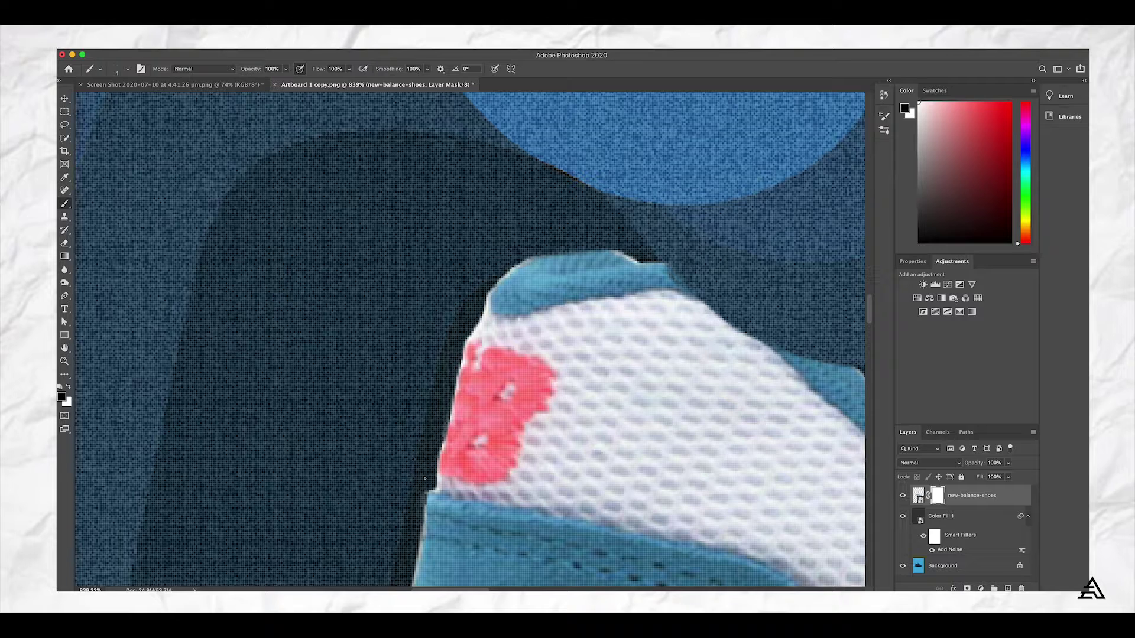
scroll(422, 485, down, 5)
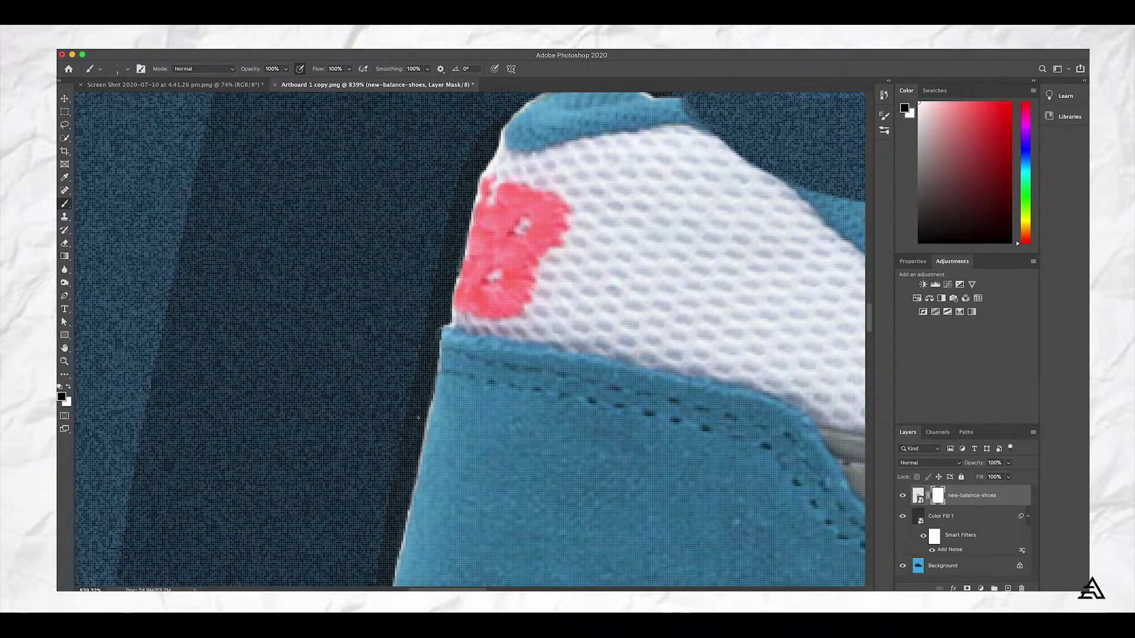
key(bracketright)
key(bracketright)
key(bracketright)
key(bracketright)
key(bracketright)
key(bracketright)
key(bracketright)
key(bracketright)
key(bracketright)
key(bracketright)
scroll(402, 509, down, 5)
scroll(401, 402, down, 2)
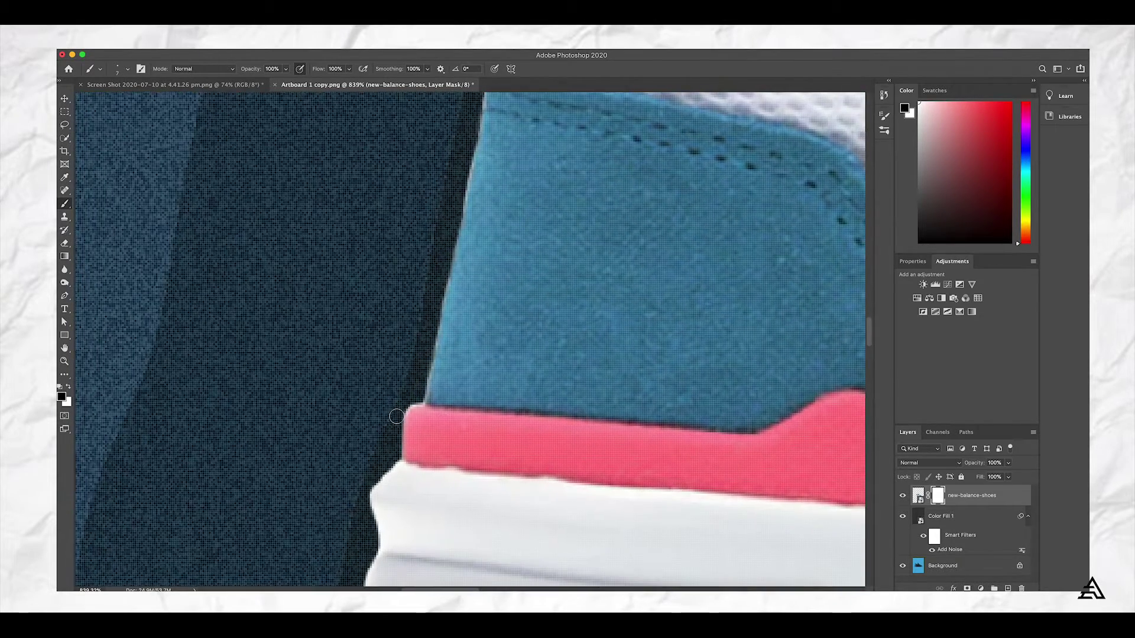
scroll(417, 467, down, 7)
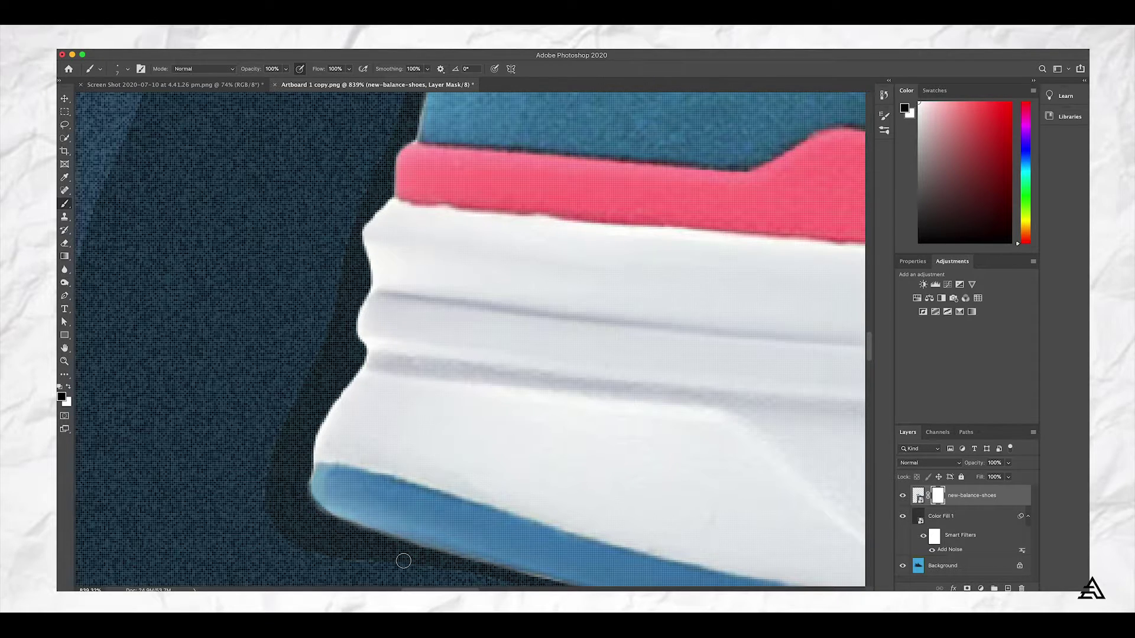
- Refine the shoe mask around the ankle opening, removing the light fringe from the inner lining's edge
scroll(403, 561, down, 10)
scroll(387, 288, up, 12)
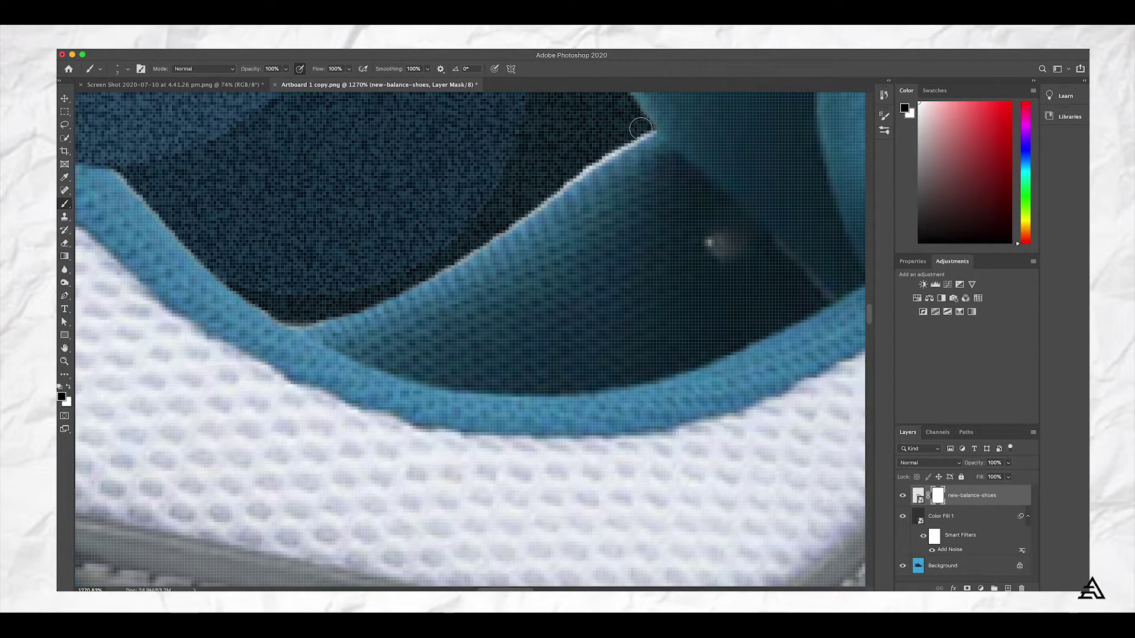
scroll(526, 181, down, 6)
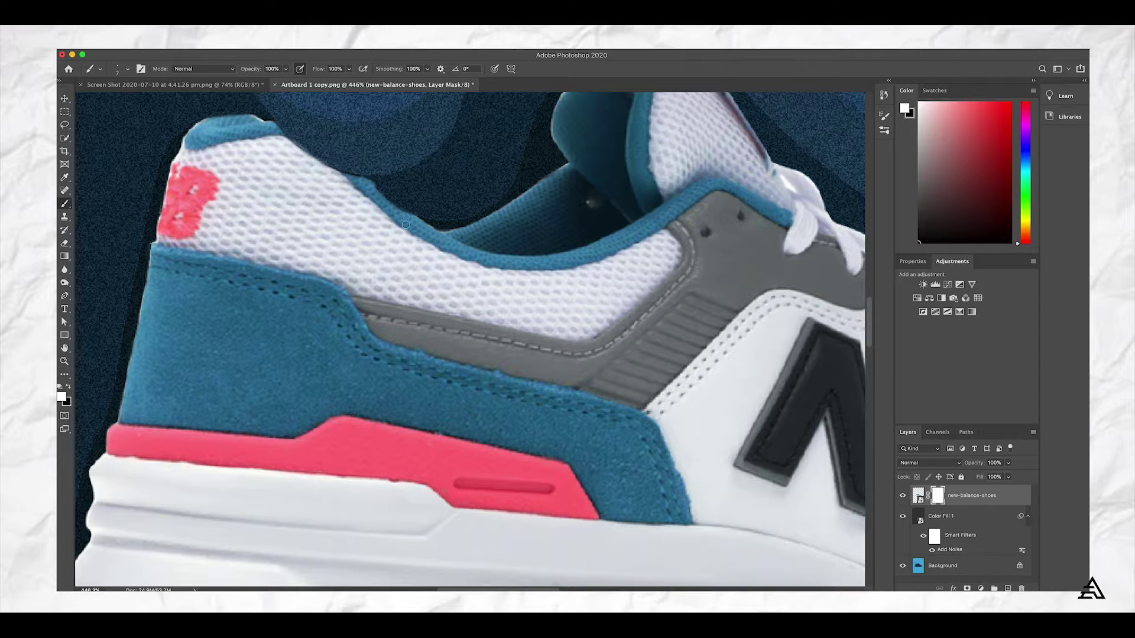
key(super+0)
- Refine the remaining mask edges along the tongue, laces and toe of the shoe
scroll(399, 247, up, 6)
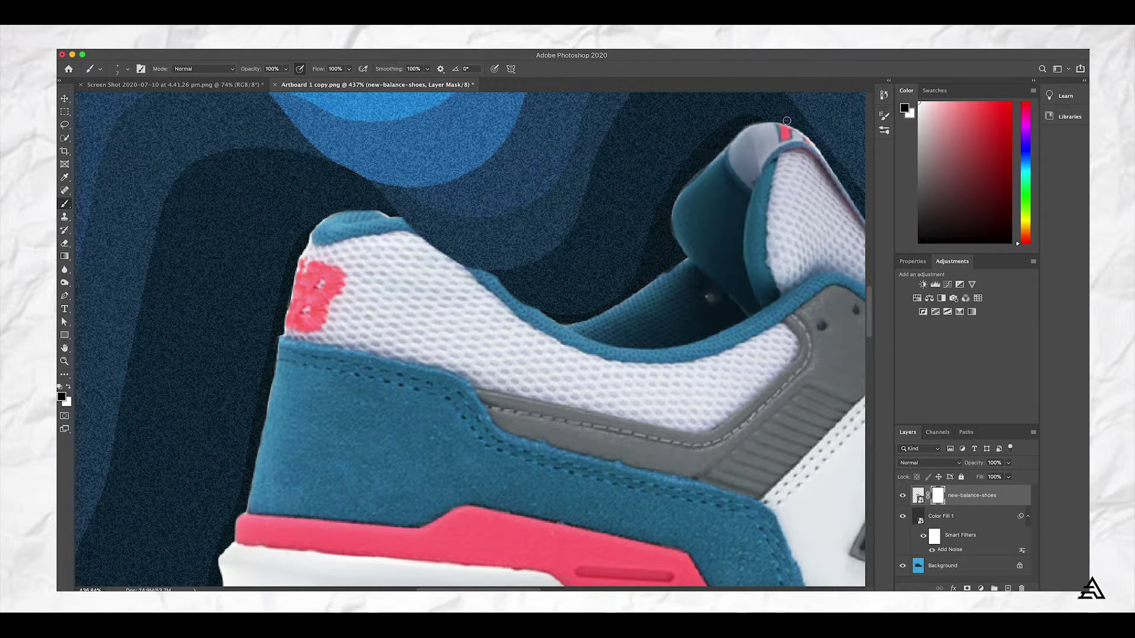
scroll(712, 264, right, 5)
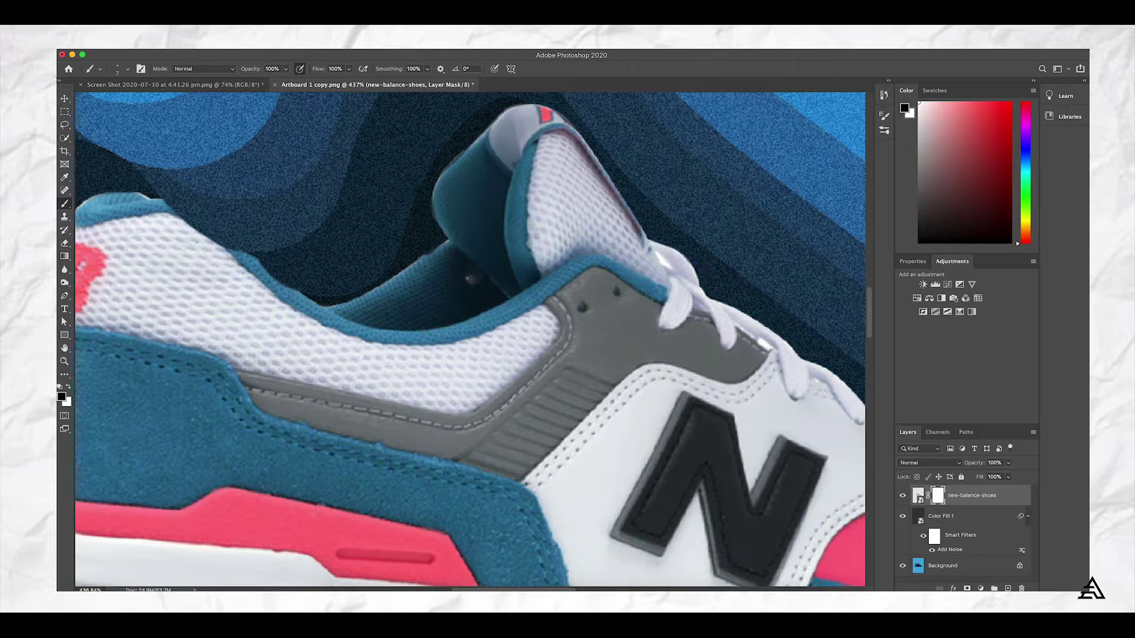
scroll(469, 339, right, 7)
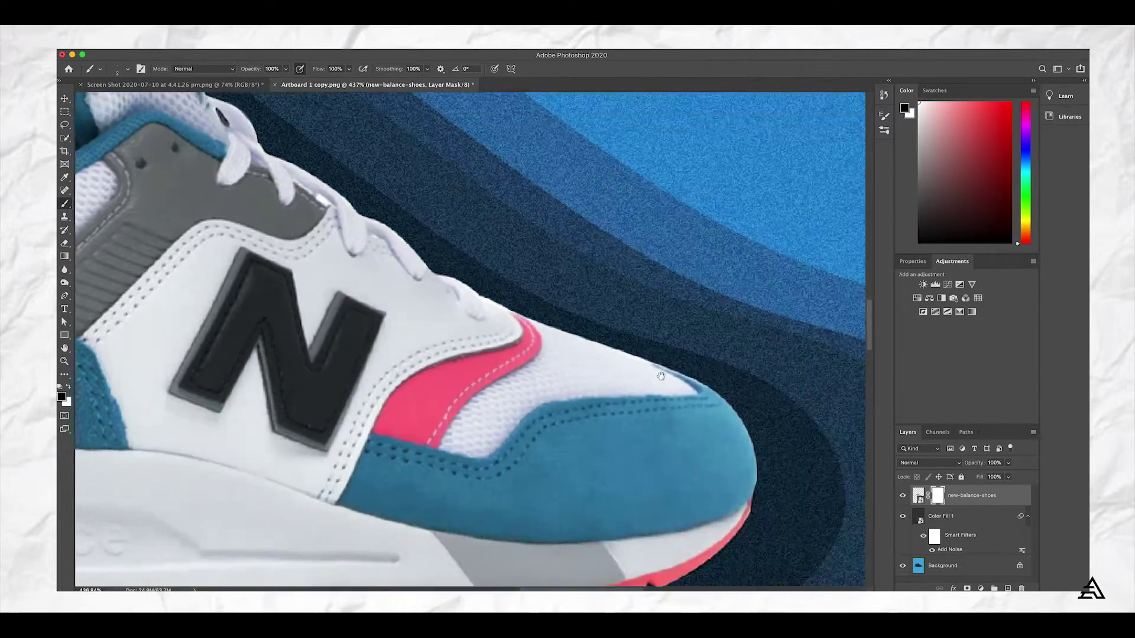
scroll(470, 340, left, 4)
scroll(618, 355, down, 8)
scroll(686, 374, up, 5)
scroll(686, 374, down, 6)
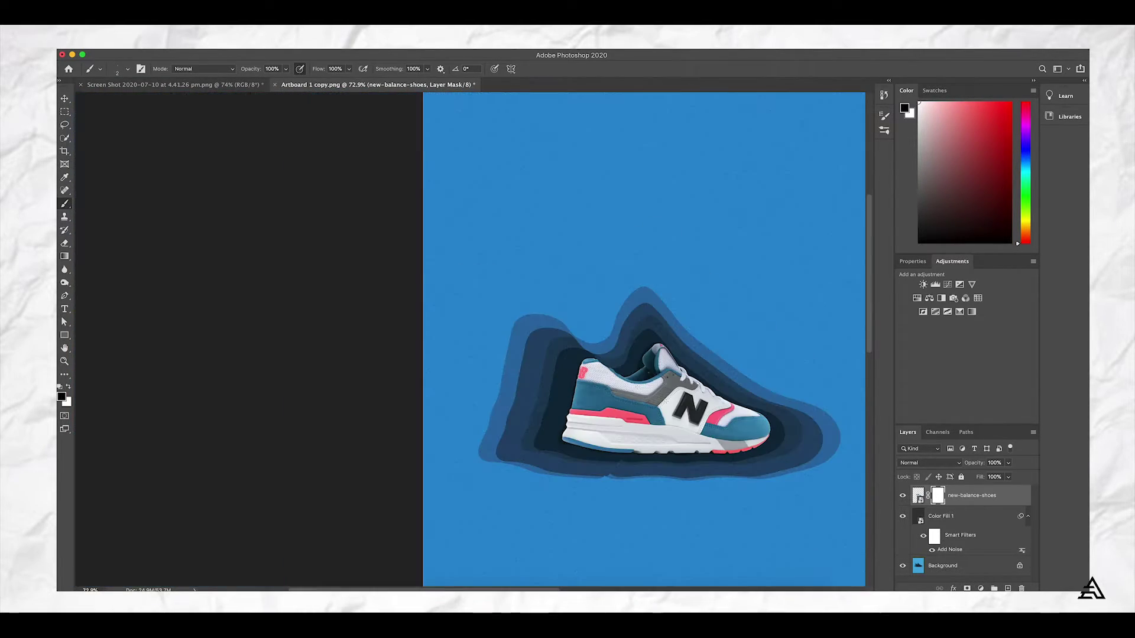
- Paint a thick black outline around the shoe on a new layer with a 90 px brush
click(1007, 587)
key(x)
key(])
key(])
key(])
key(])
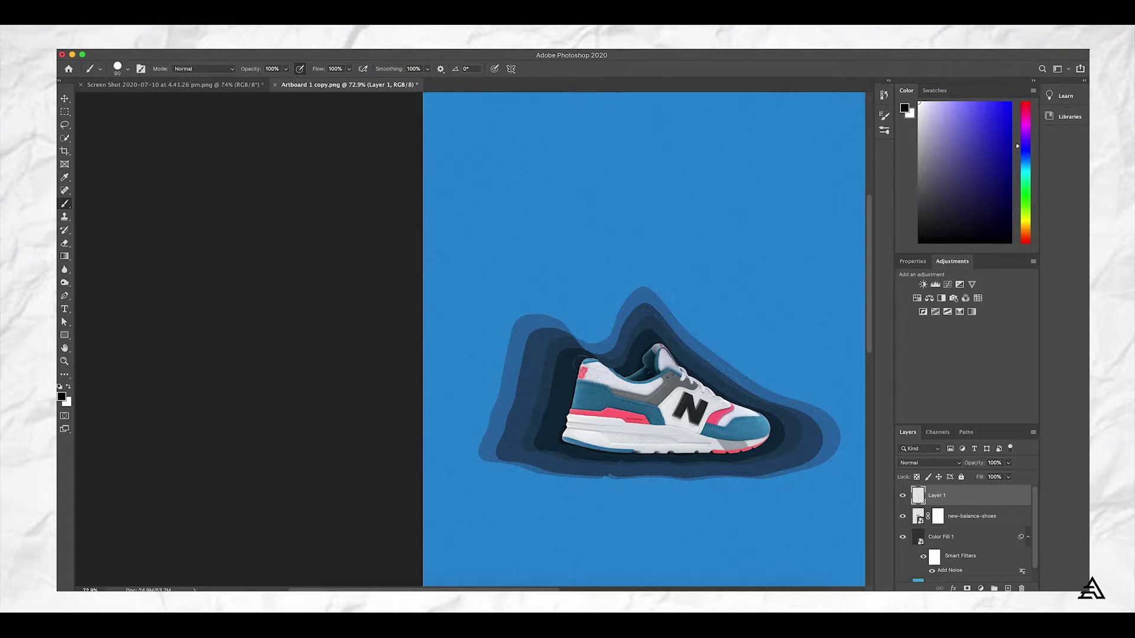
mouse_move(581, 363)
mouse_down()
mouse_move(584, 446)
mouse_move(773, 432)
mouse_move(680, 364)
mouse_move(617, 389)
mouse_move(578, 352)
mouse_move(643, 379)
mouse_move(665, 351)
mouse_move(754, 412)
mouse_move(715, 450)
mouse_move(582, 441)
mouse_up()
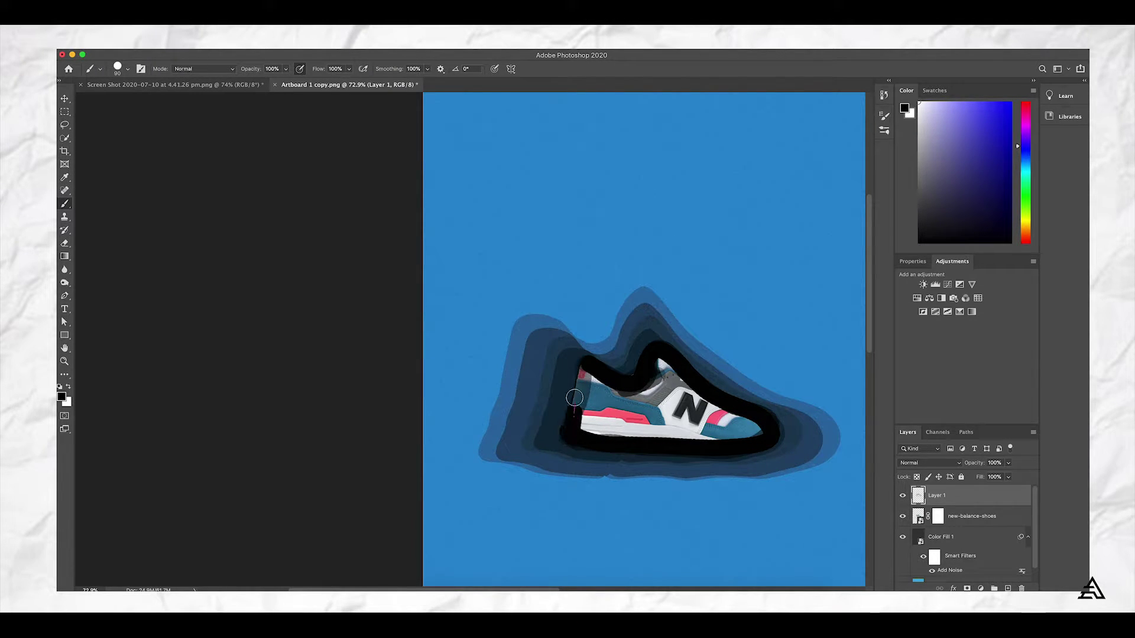
- Lower the opacity of the painted black outline layer to 4% so it reads as a faint shadow
drag(1008, 464, 967, 480)
scroll(974, 562, down, 2)
scroll(659, 427, down, 5)
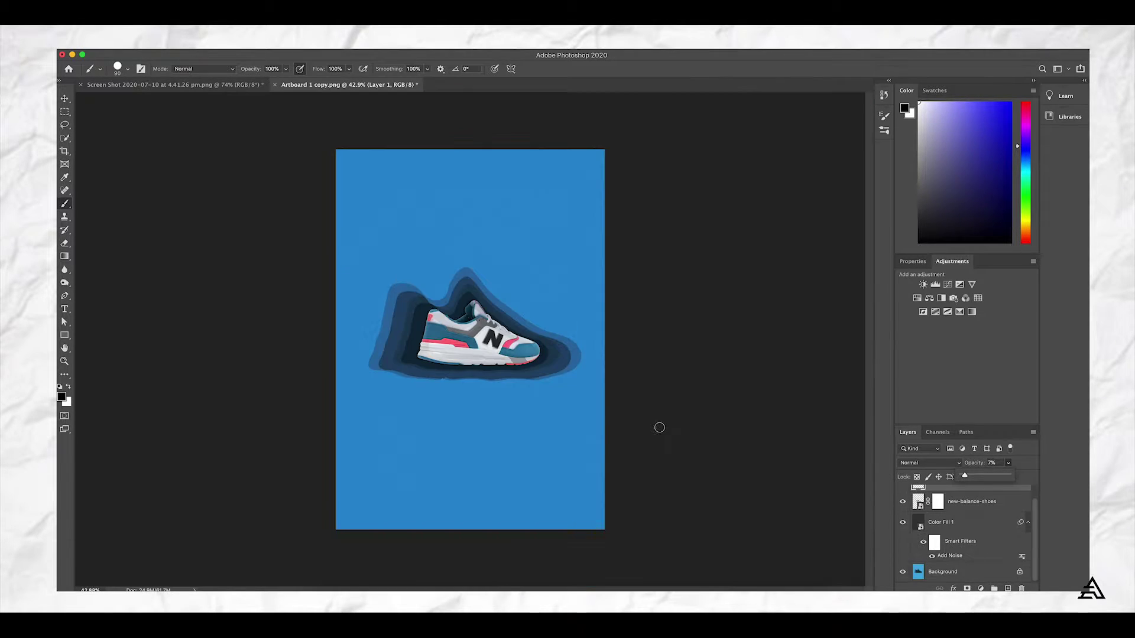
scroll(974, 532, up, 1)
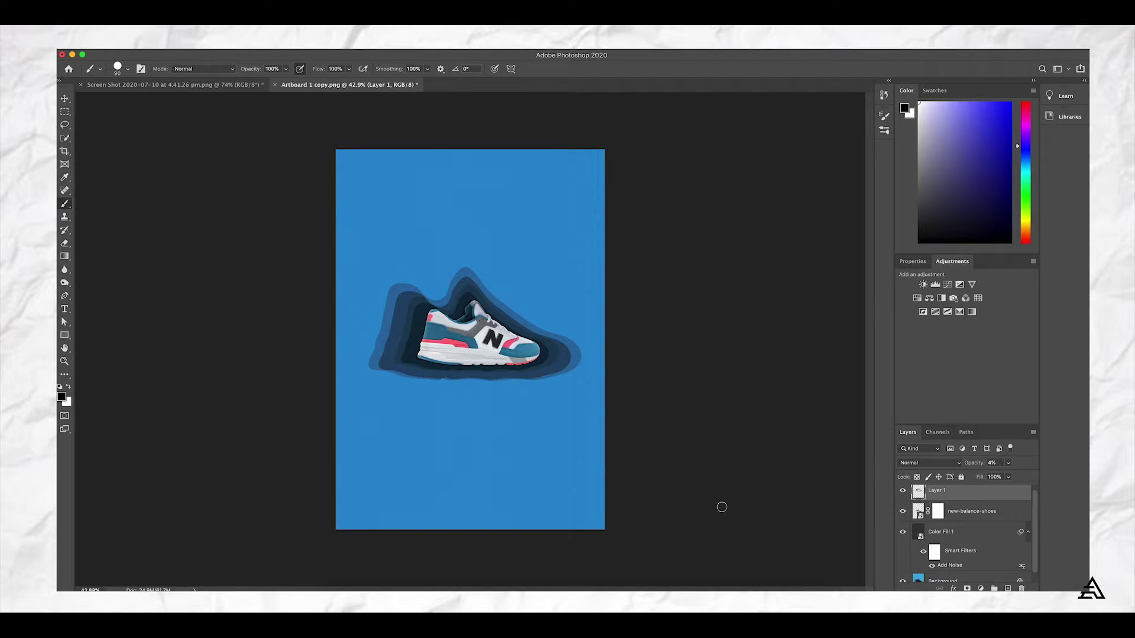
scroll(449, 385, up, 6)
scroll(451, 360, down, 5)
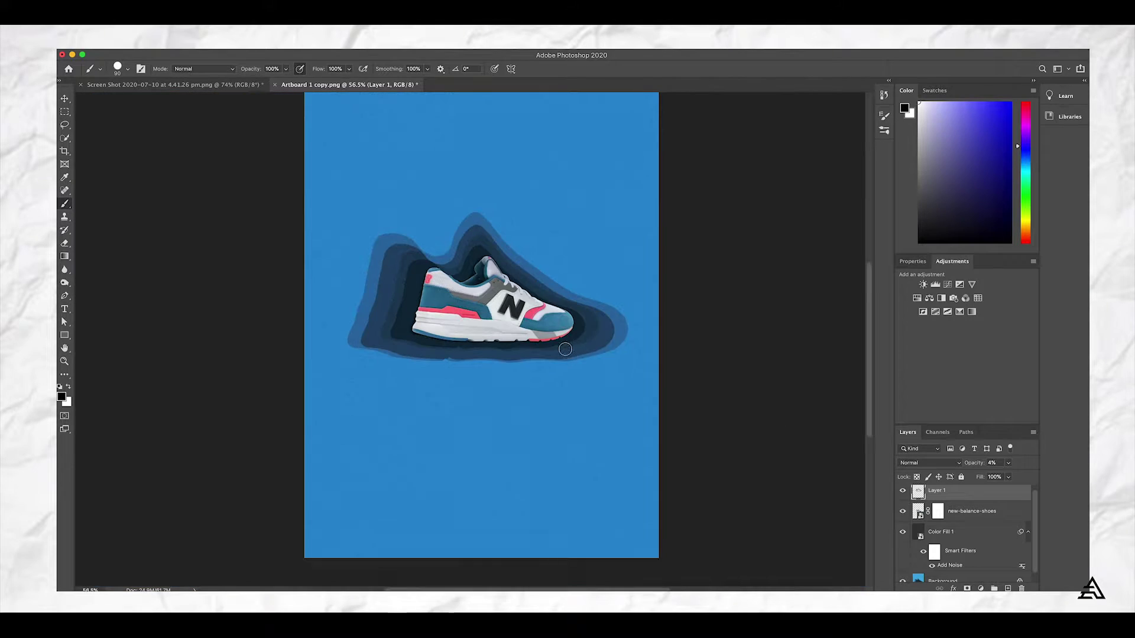
- Copy the New Balance logo from Illustrator and paste it into Photoshop as a smart object centred below the shoe
scroll(451, 352, up, 1)
click(768, 589)
click(812, 436)
key(super+c)
key(super+Tab)
key(super+v)
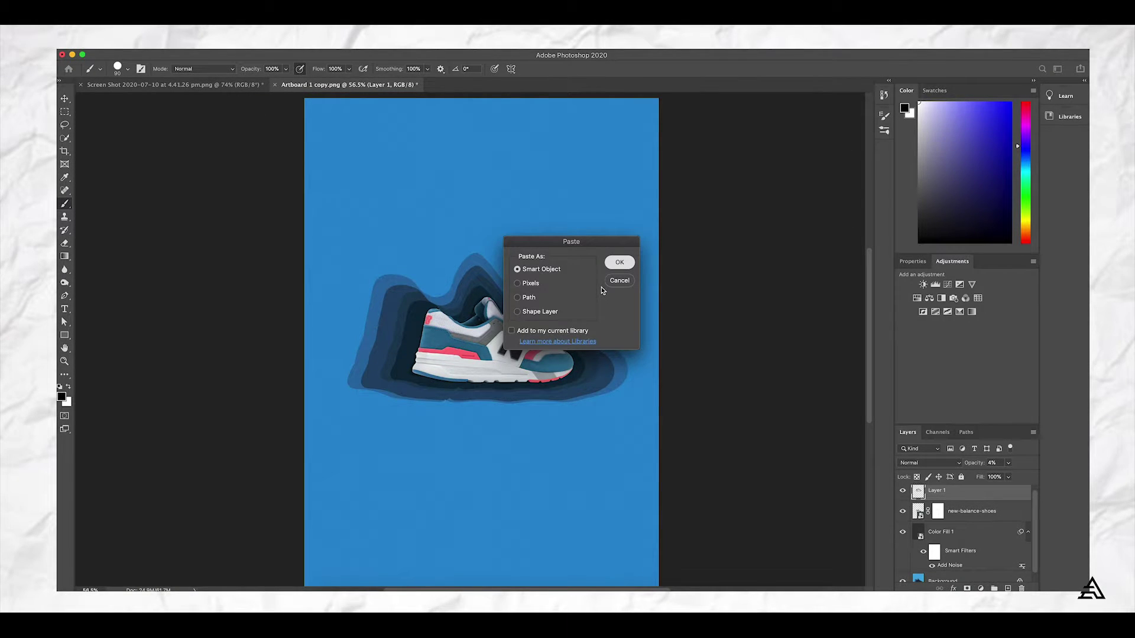
key(Return)
drag(490, 336, 450, 432)
drag(470, 450, 473, 455)
key(Return)
- Switch to Illustrator, duplicate the shoe title outside the grey artboard, change it to 997 H and enlarge it
click(665, 590)
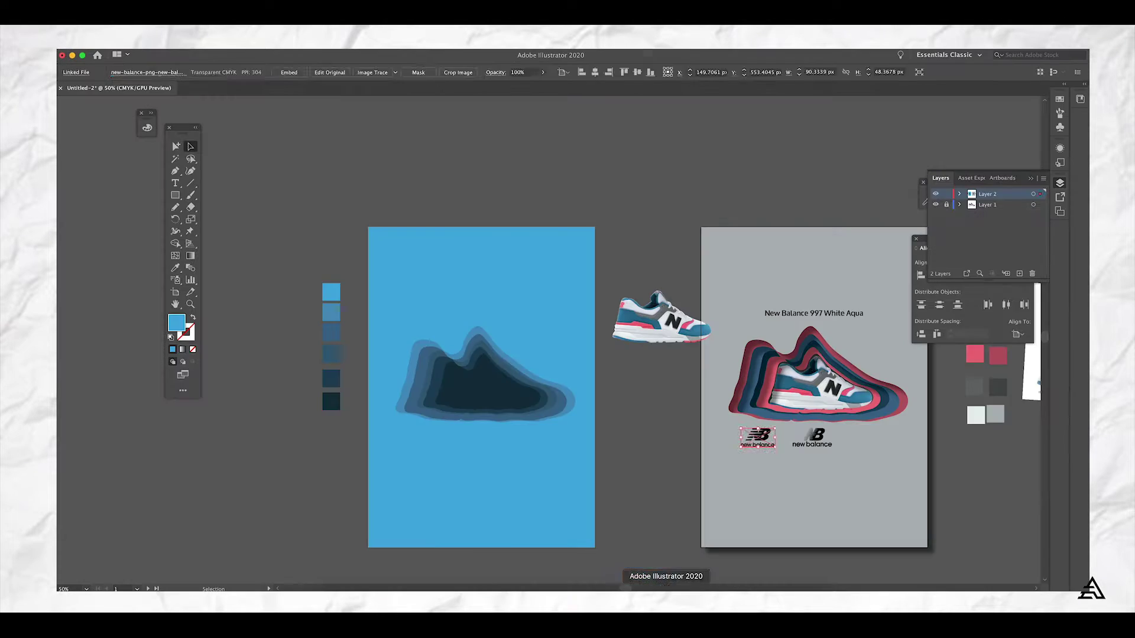
scroll(696, 429, right, 1)
drag(537, 219, 714, 409)
double_click(681, 409)
key(BackSpace)
mouse_move(681, 410)
mouse_down()
mouse_move(636, 409)
mouse_move(670, 422)
mouse_up()
key(Escape)
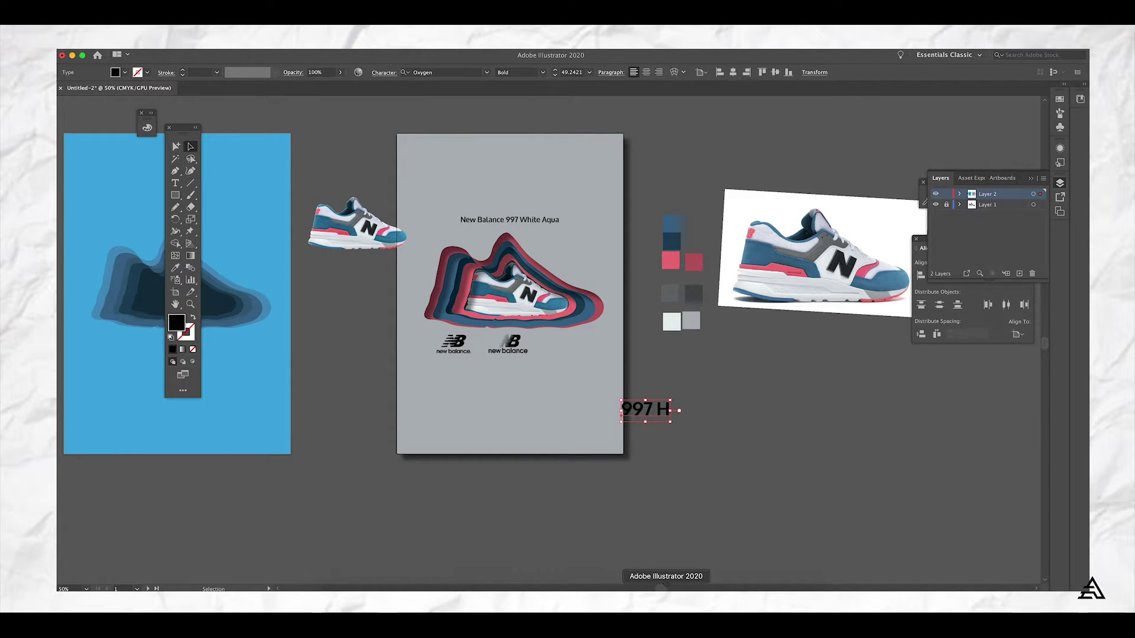
- Switch to Photoshop and paste the 997 H text as a smart object beside the logo below the shoe
click(645, 588)
key(super+v)
click(618, 262)
drag(421, 302, 466, 369)
key(Return)
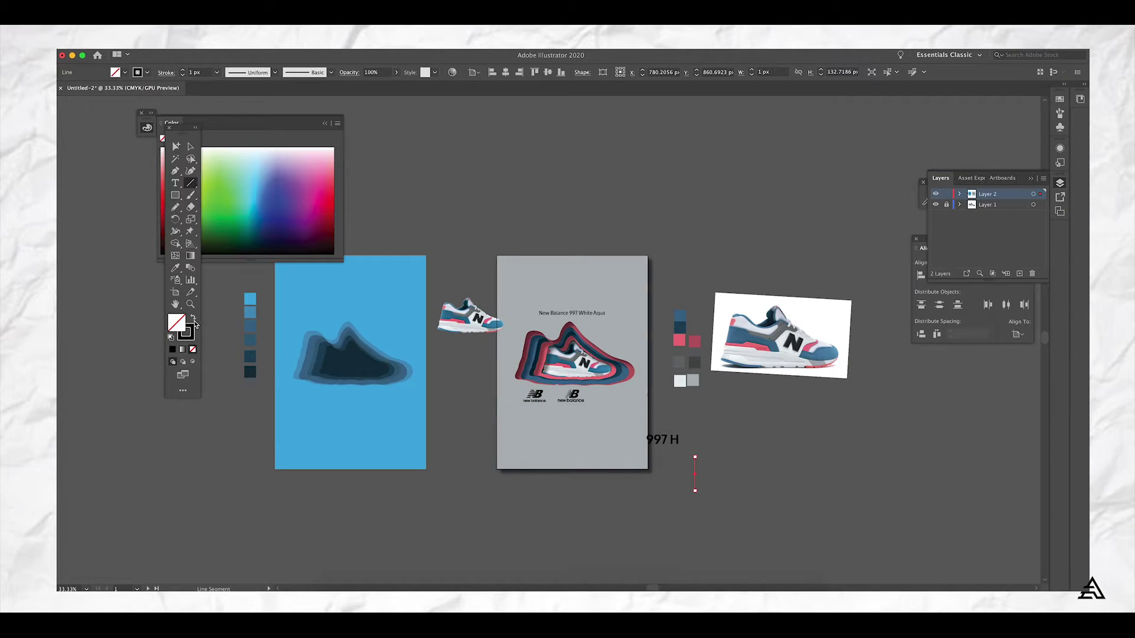
- In Illustrator, thicken the vertical divider line about 133 px long, with 997 H on one side and the New Balance logo on the other
key(Return)
key(Escape)
click(183, 71)
drag(667, 440, 725, 476)
mouse_move(534, 396)
mouse_down()
mouse_move(673, 473)
mouse_move(684, 501)
mouse_up()
scroll(715, 469, up, 4)
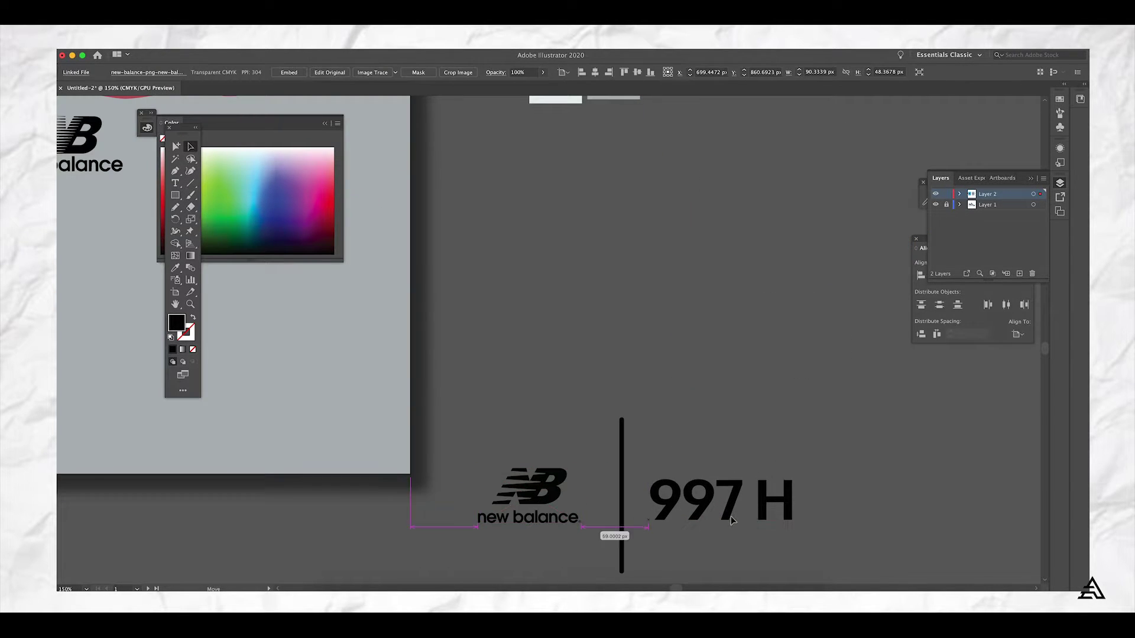
- Shorten the divider line and nudge the New Balance logo and 997 H closer around it
click(621, 472)
drag(621, 419, 621, 451)
drag(518, 513, 532, 513)
drag(724, 510, 719, 515)
- Bring the logo, divider and 997 H lockup into Photoshop as one smart object placed below the shoe
key(super+a)
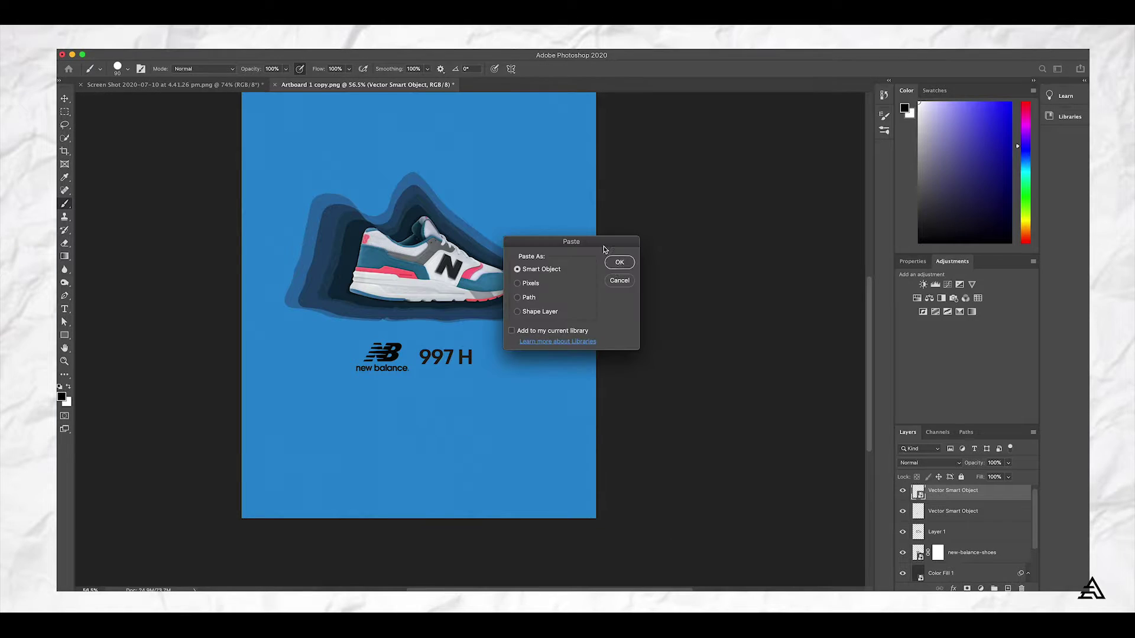
key(Return)
drag(499, 380, 442, 347)
key(Return)
- Delete the separate logo and 997 H smart objects and select the combined lockup layer
scroll(959, 518, down, 1)
click(972, 508)
key(BackSpace)
key(BackSpace)
key(v)
click(960, 490)
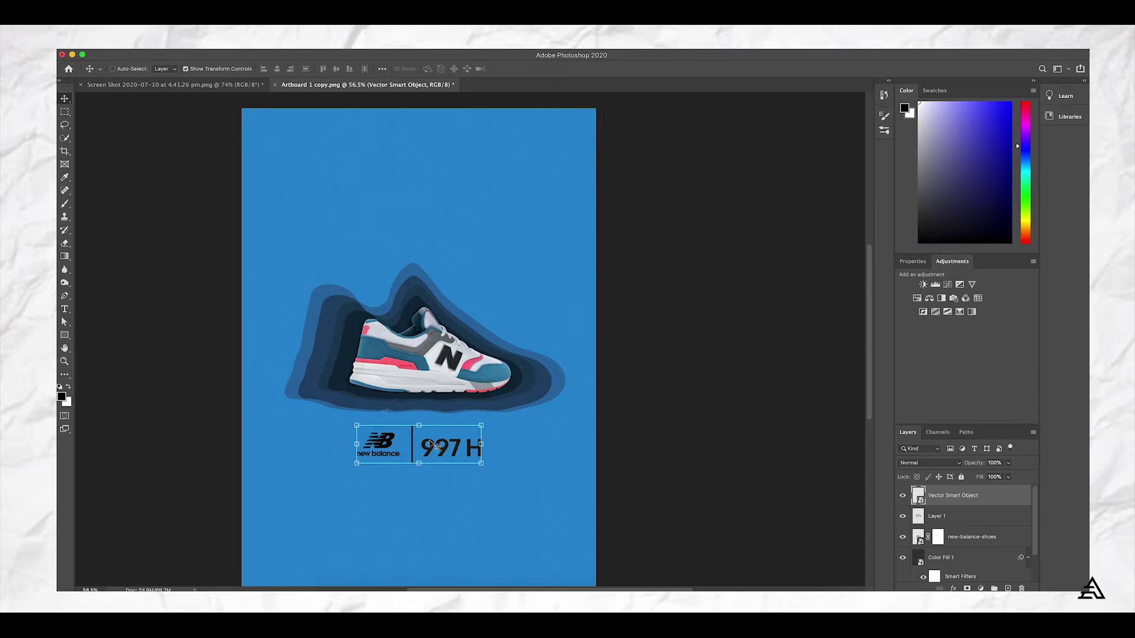
- Paste the copied Illustrator artwork into the poster as another smart object and adjust its position
scroll(435, 446, up, 1)
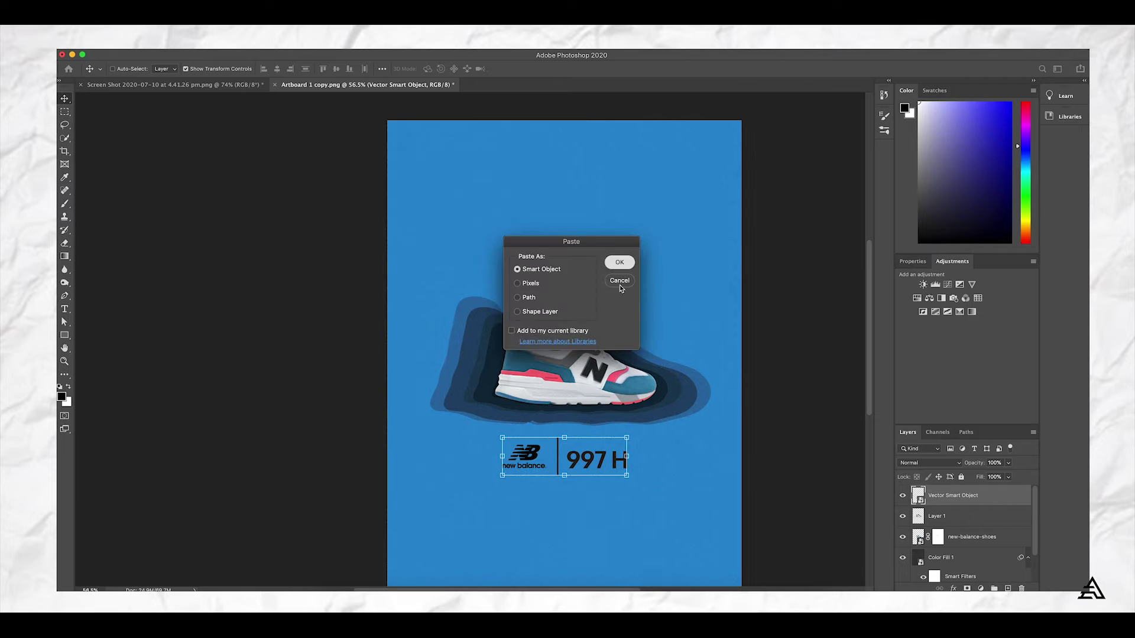
key(Return)
drag(603, 258, 603, 261)
scroll(1008, 527, down, 3)
click(957, 571)
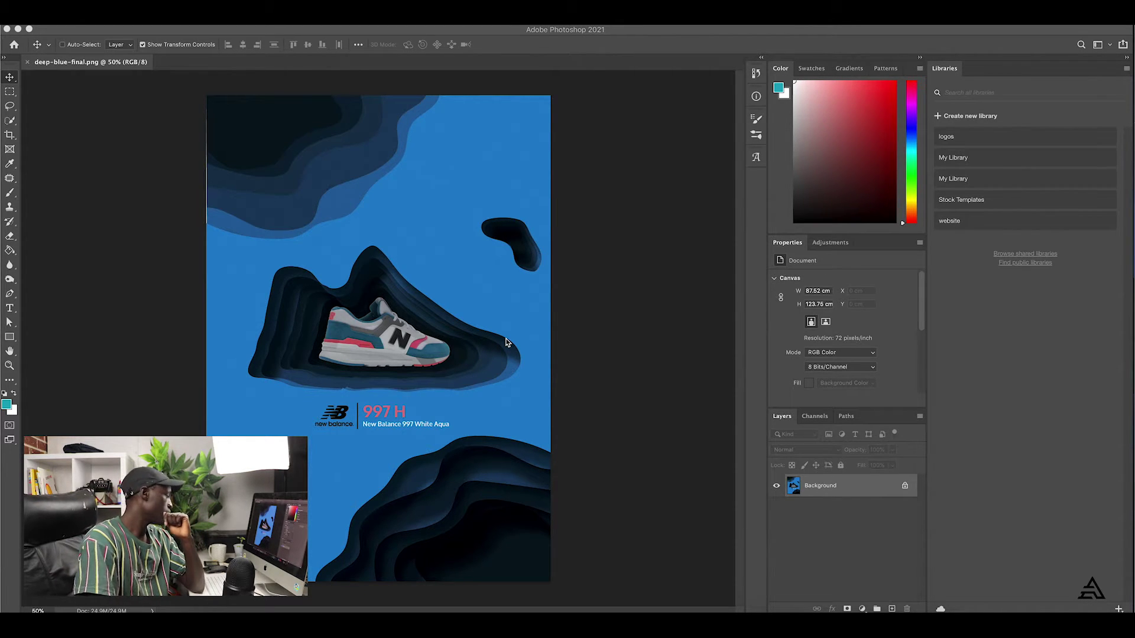
- Open the indieground_gluedpaper_textures folder and preview the first glued paper texture, the file ending in 01.jpg
click(887, 612)
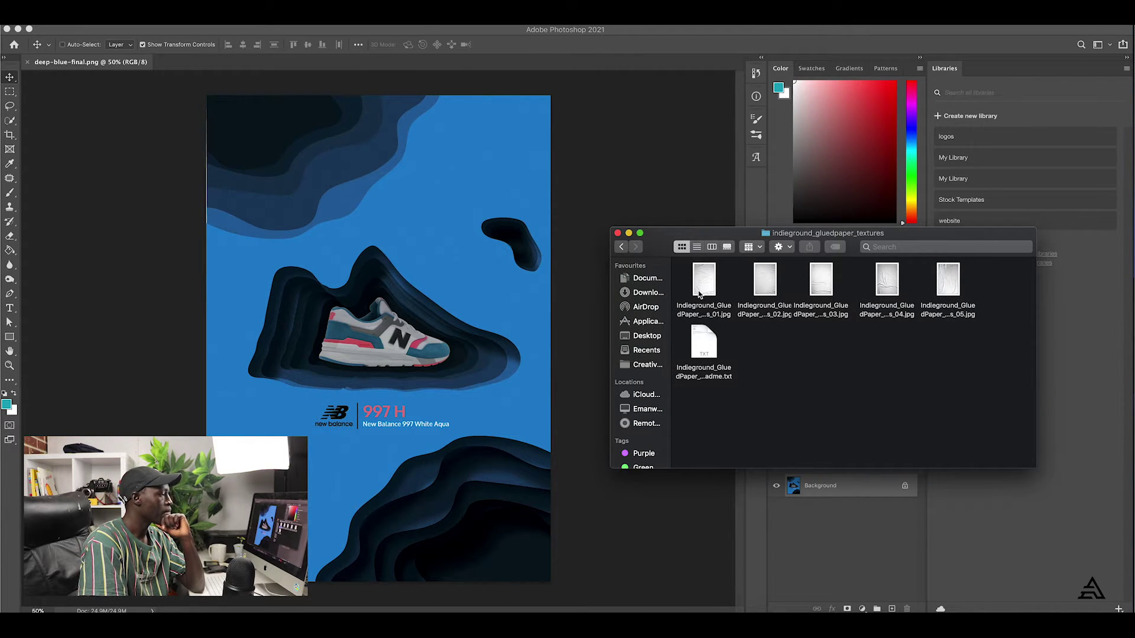
click(700, 283)
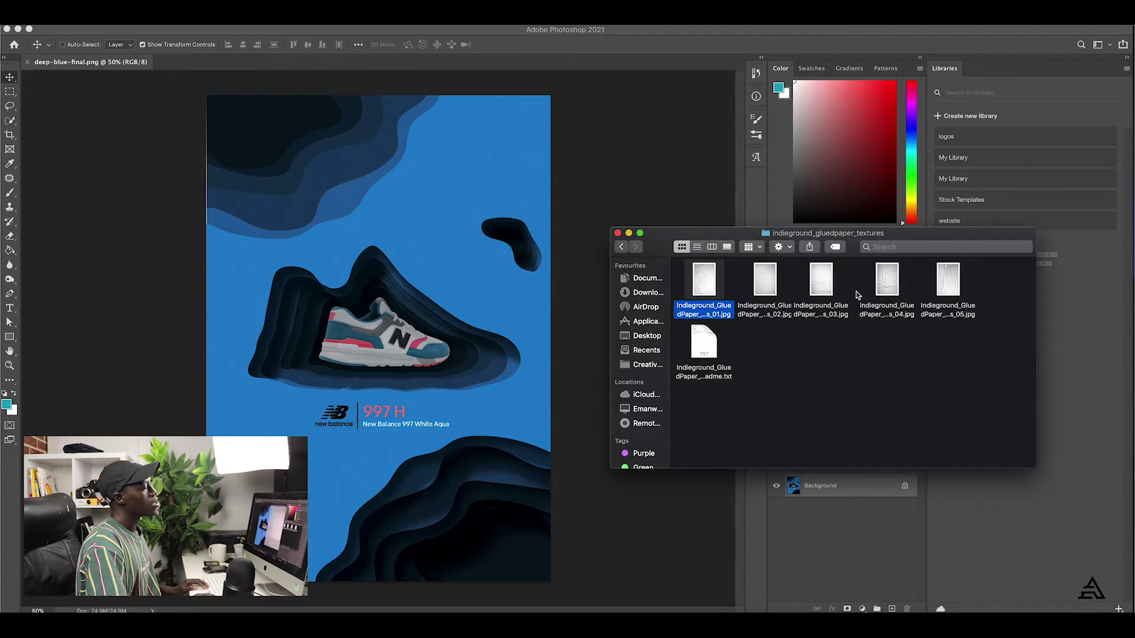
key(space)
key(space)
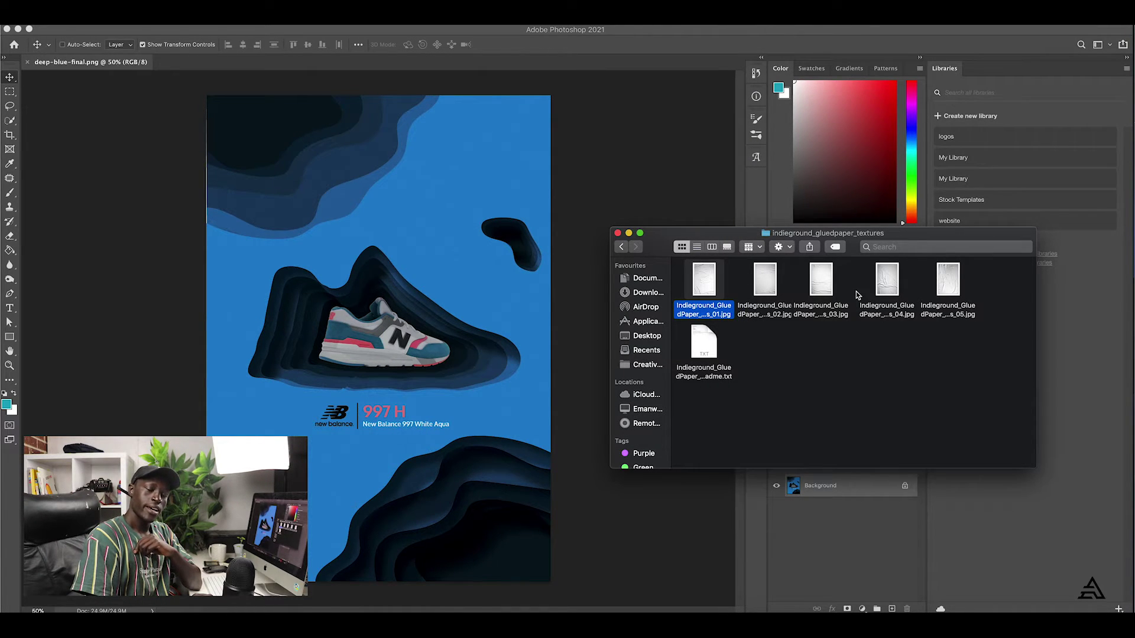
- Preview the other glued paper textures, browsing from the file ending in 04.jpg back to 02.jpg and on to 05.jpg
click(841, 368)
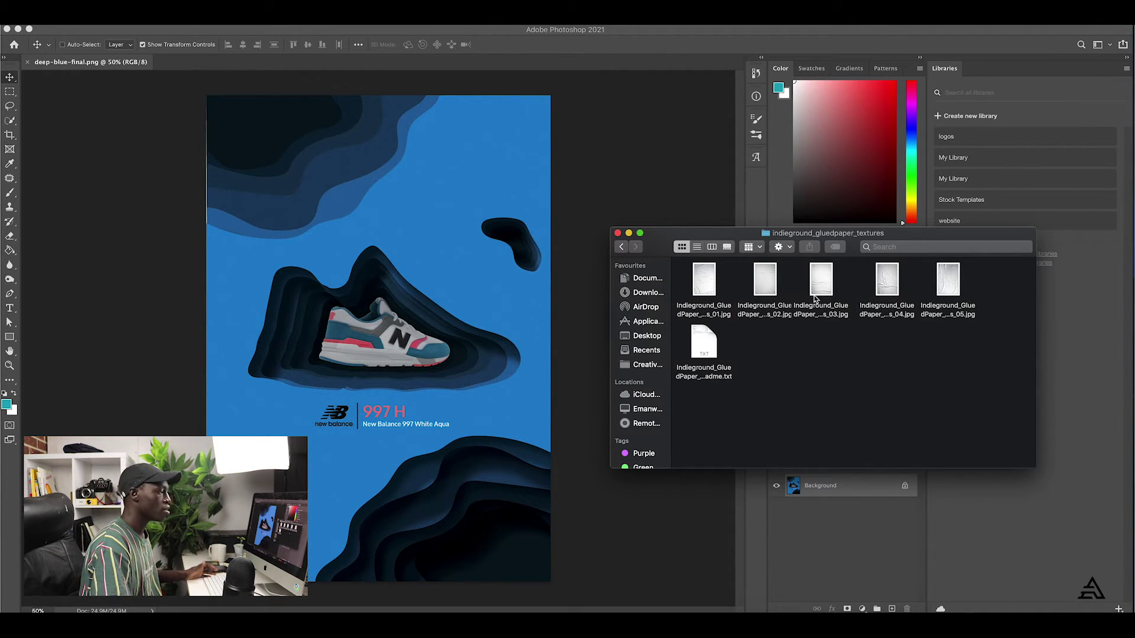
click(888, 287)
key(space)
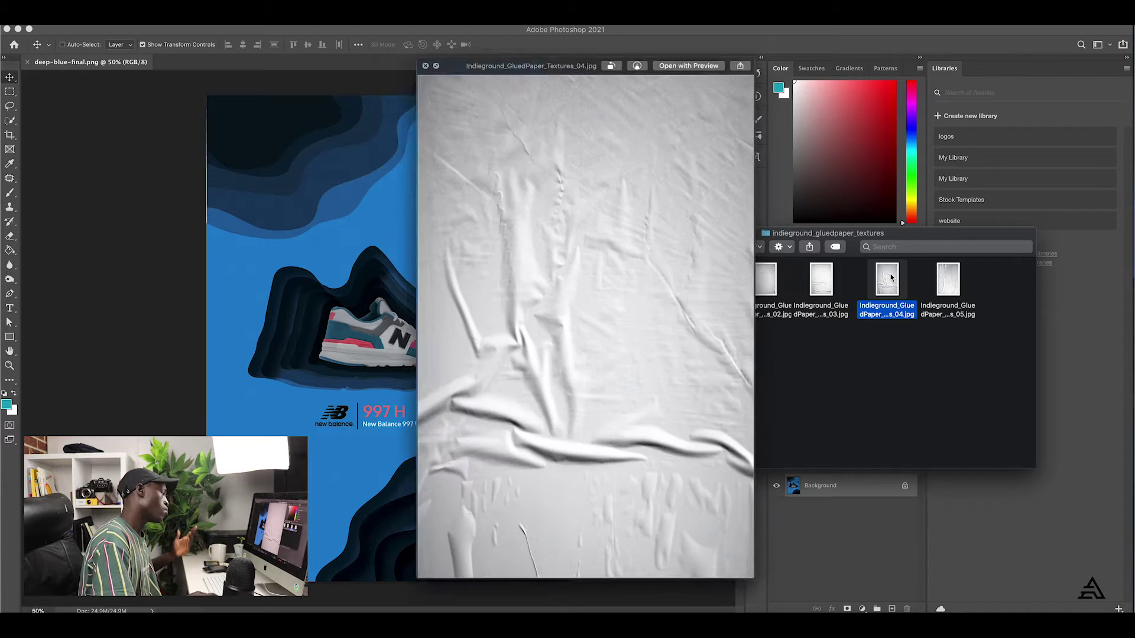
key(Left)
key(Left)
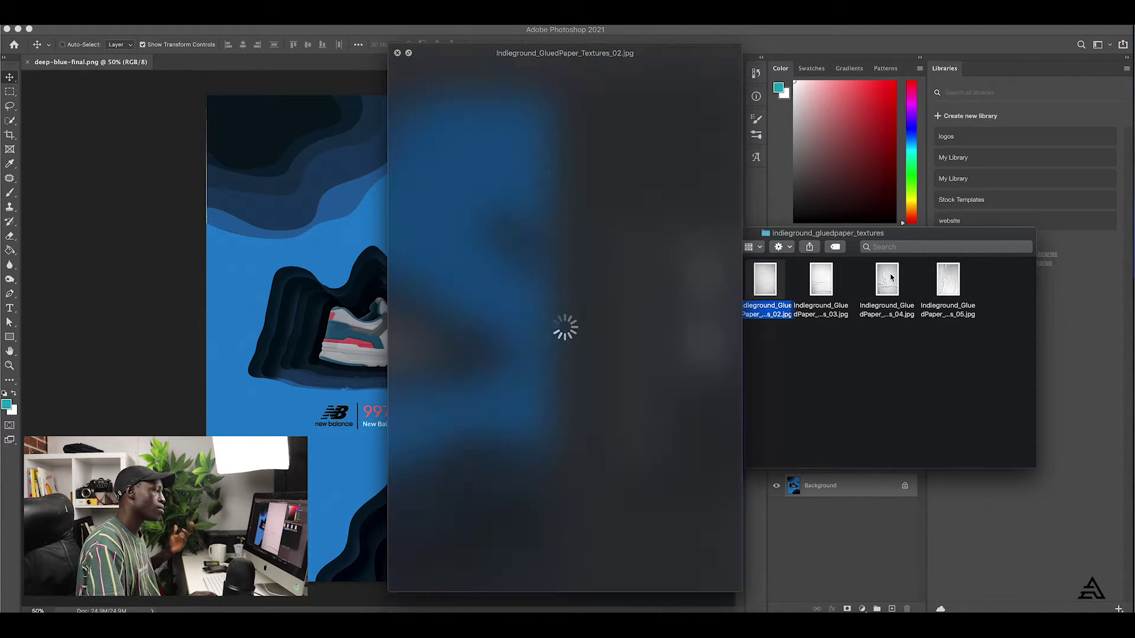
key(Right)
key(Right)
key(Right)
key(space)
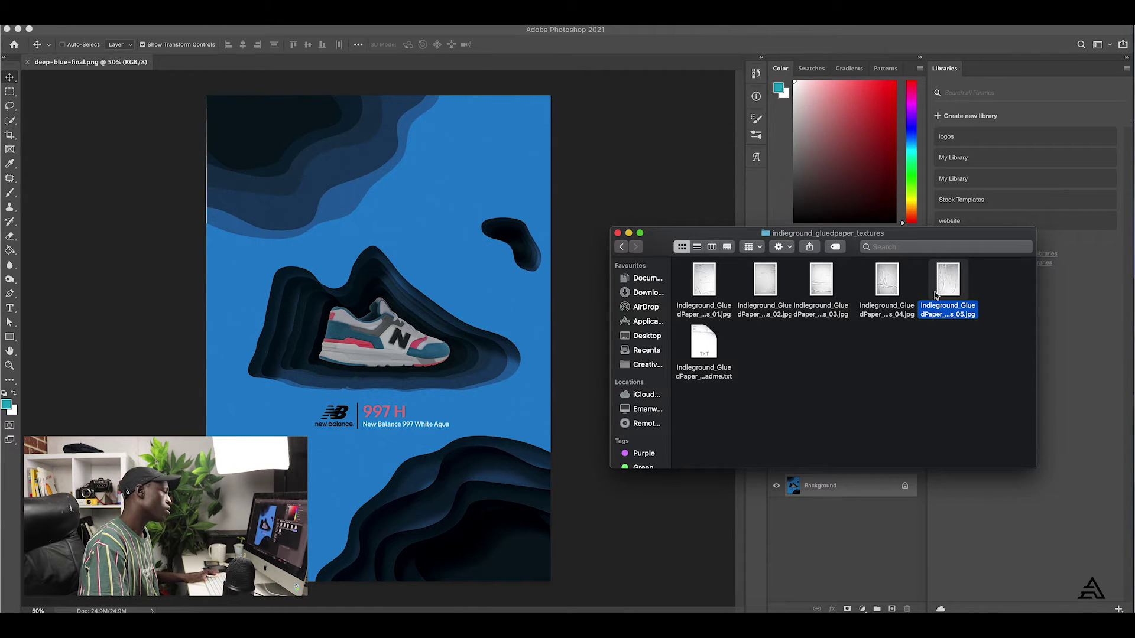
- Place Indieground_GluedPaper_Textures_05.jpg into the poster document and scale it to about 351% so it covers the whole canvas
drag(935, 295, 354, 337)
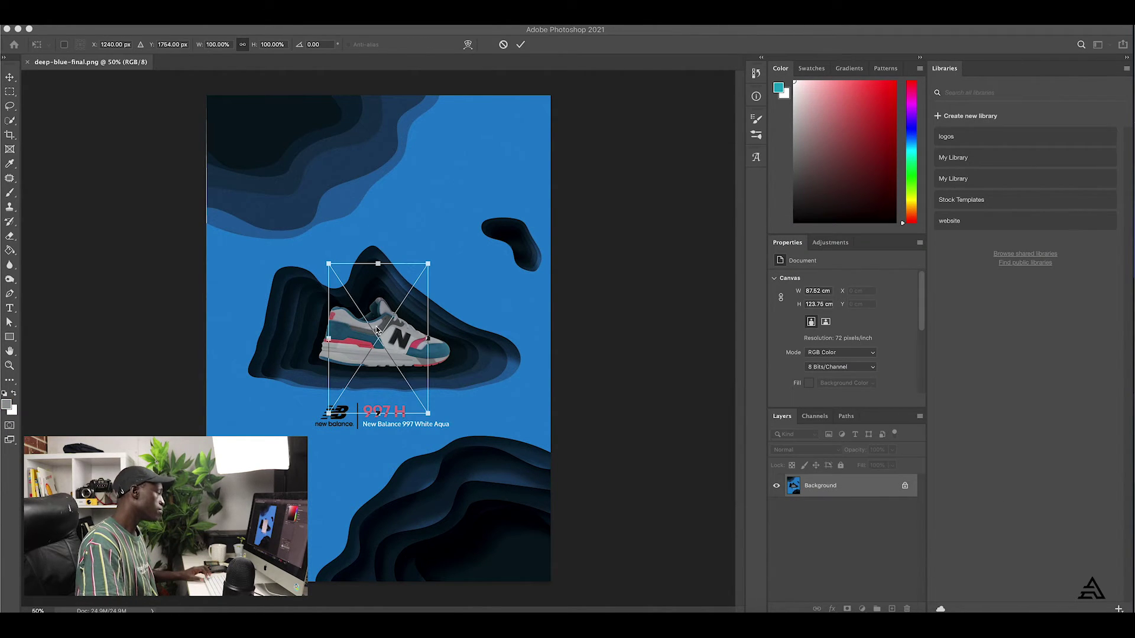
drag(429, 413, 608, 566)
drag(413, 476, 413, 485)
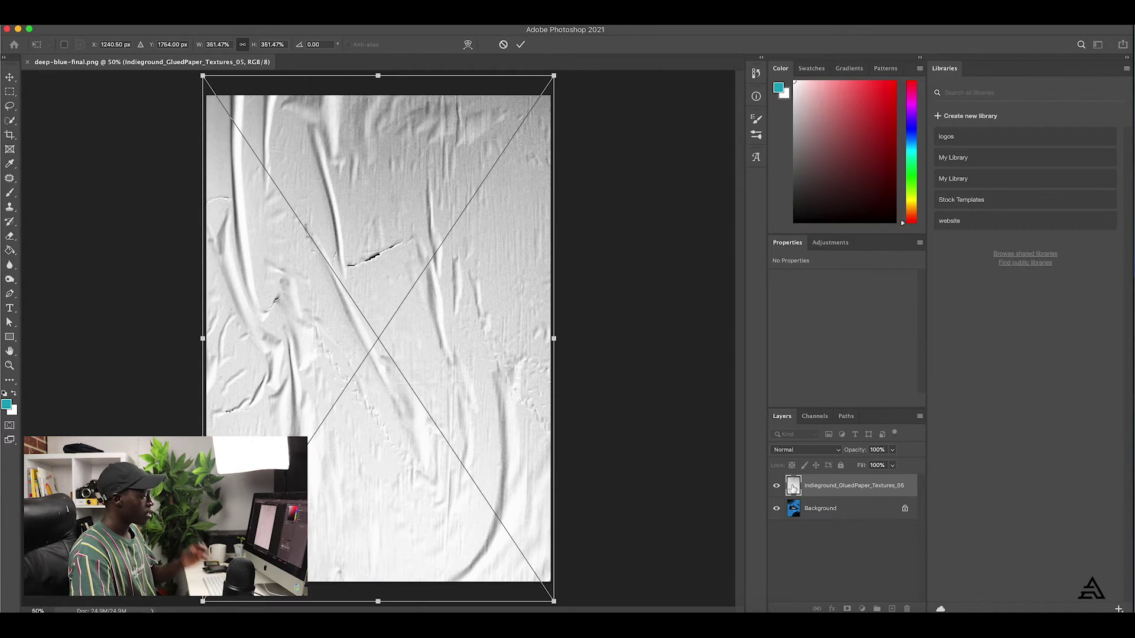
key(Return)
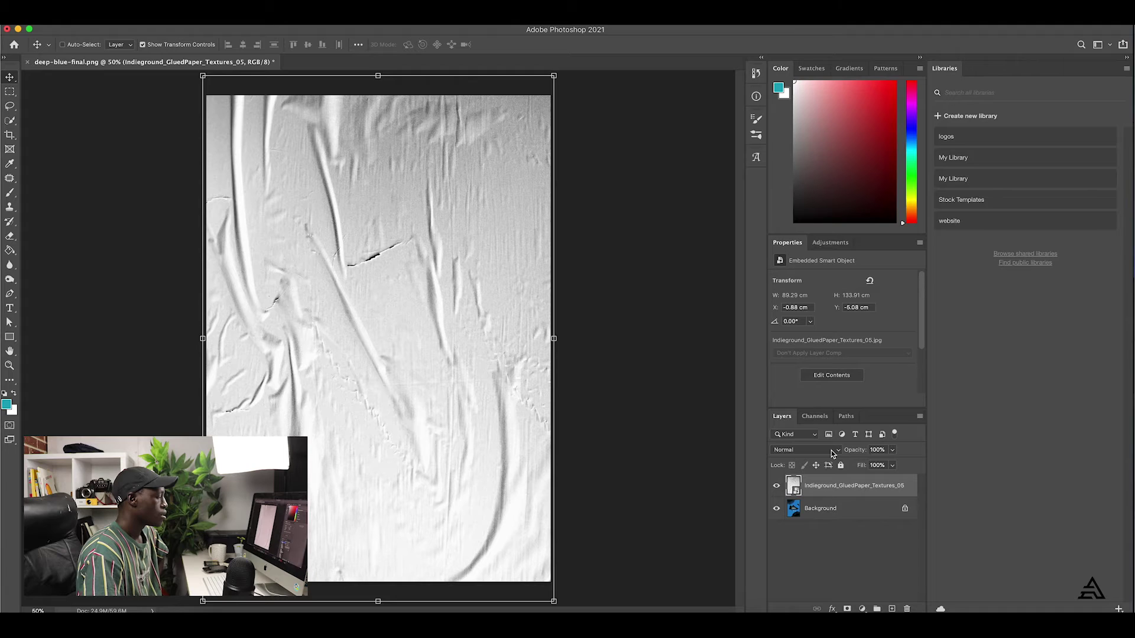
- Set the glued paper texture layer's blend mode to Multiply and deselect the layer
click(833, 451)
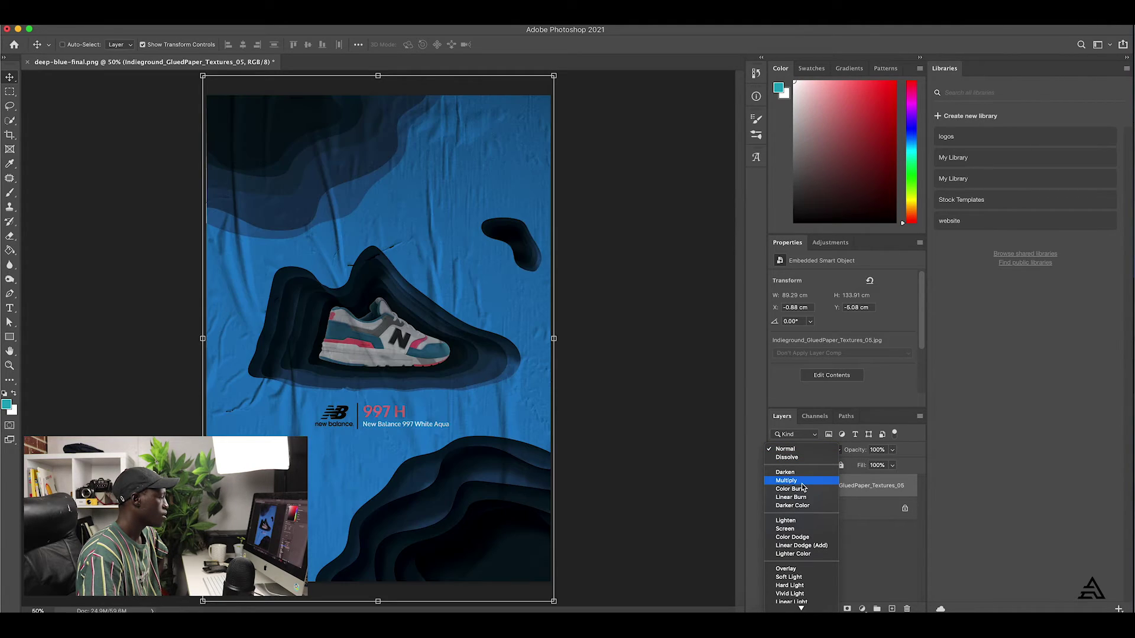
click(799, 481)
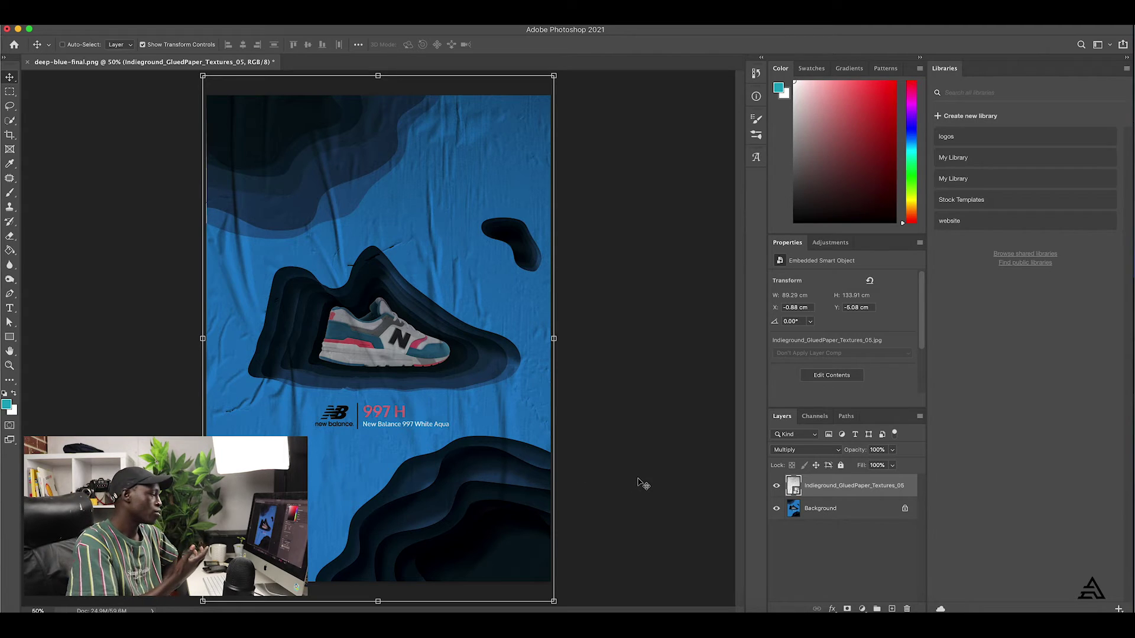
click(821, 547)
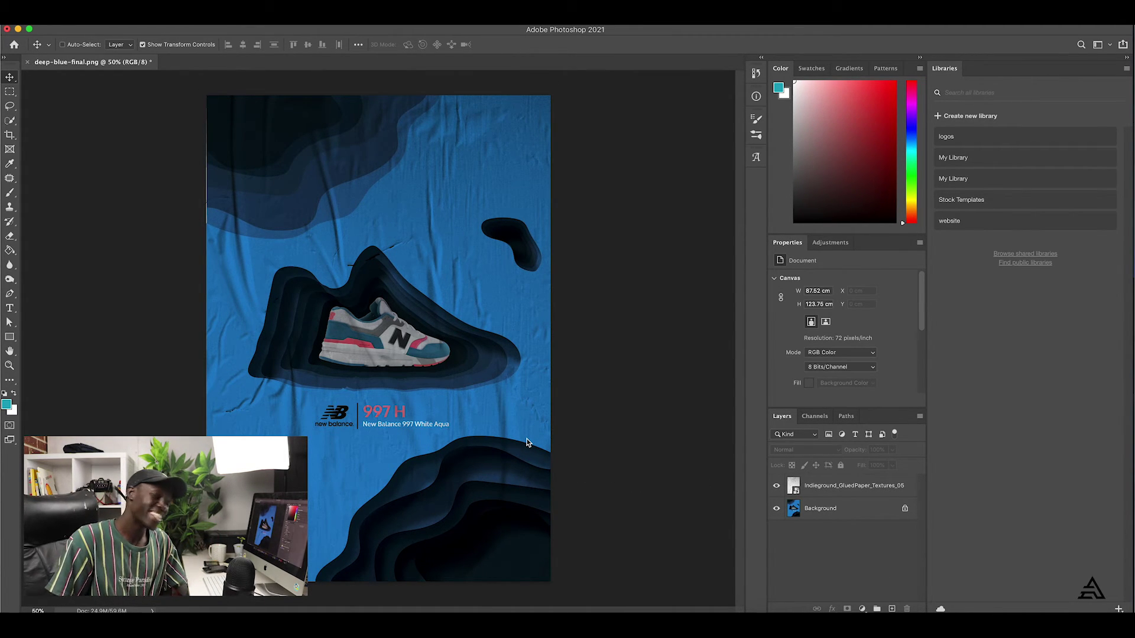